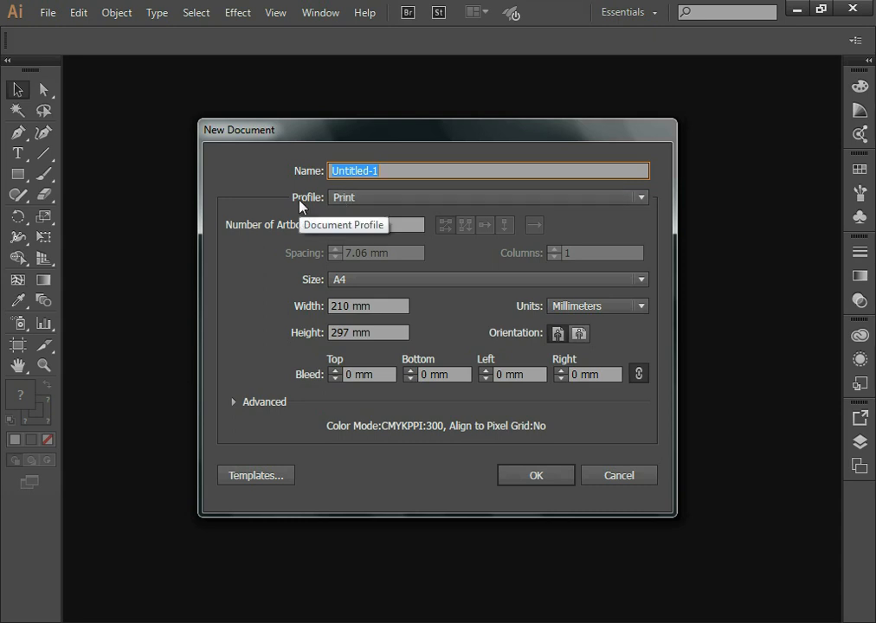
Create a new single-artboard A4 document named chair_trace with the Print profile
key(Return)
key(ctrl+n)
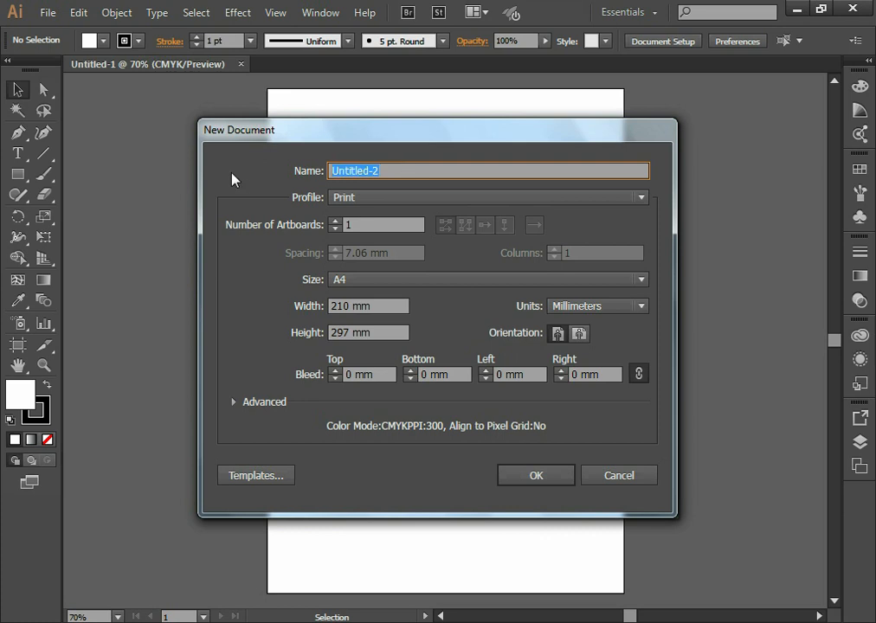
text(chair)
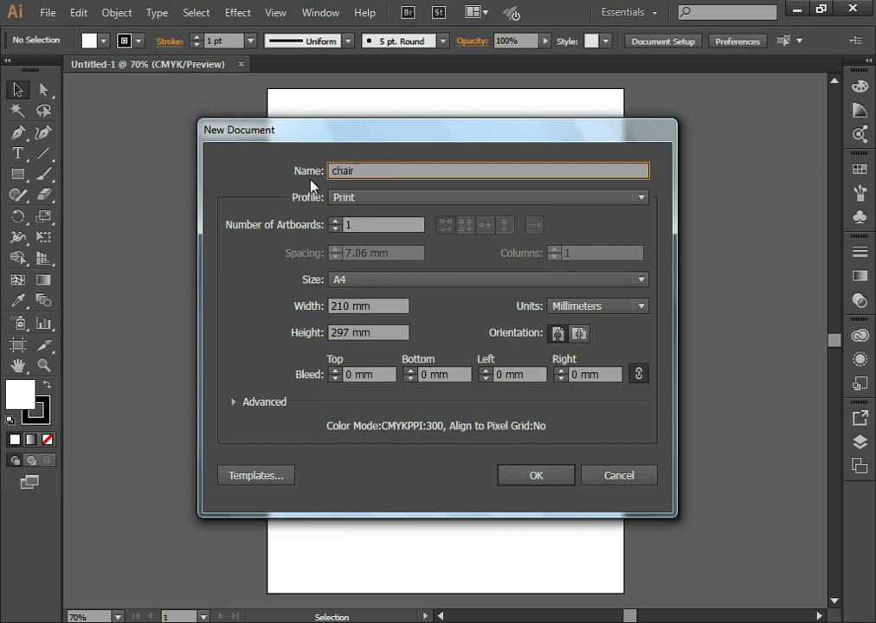
text(_trace)
click(364, 198)
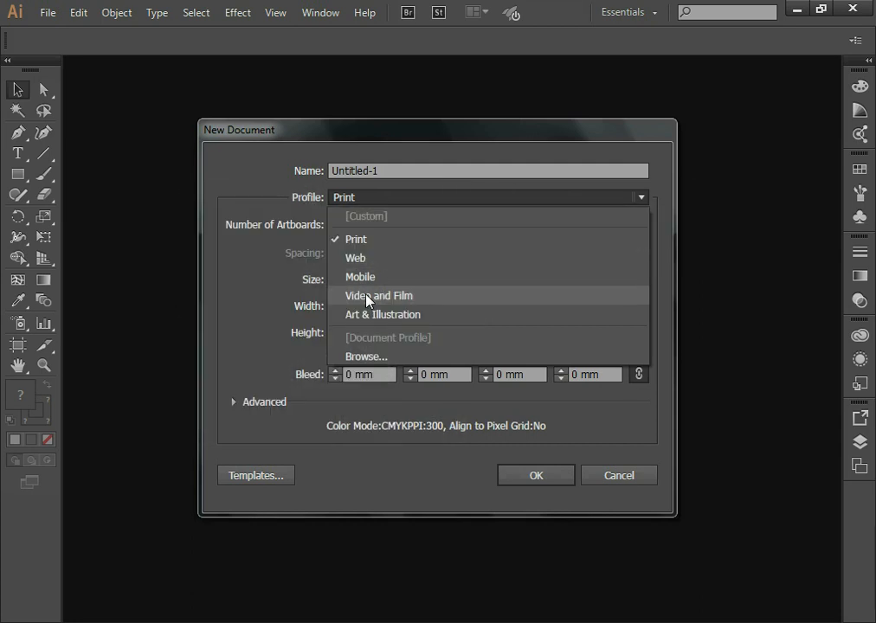
click(372, 241)
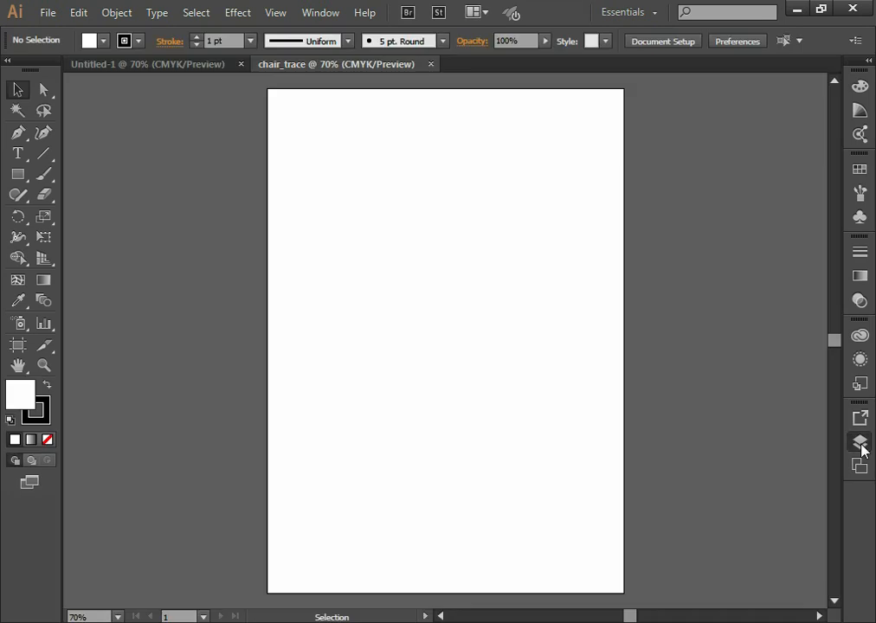
Add a new layer above Layer 1 and name it ref
click(860, 443)
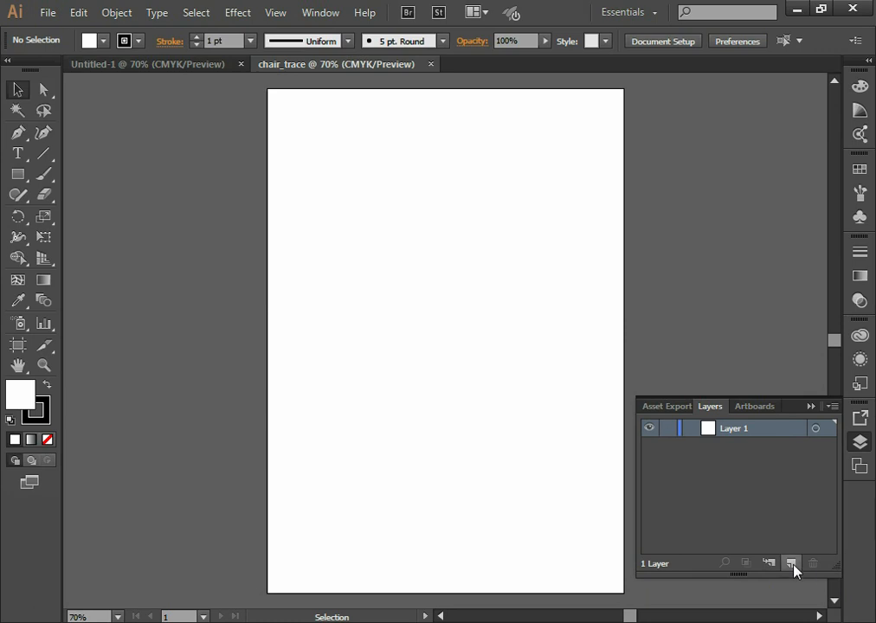
click(706, 566)
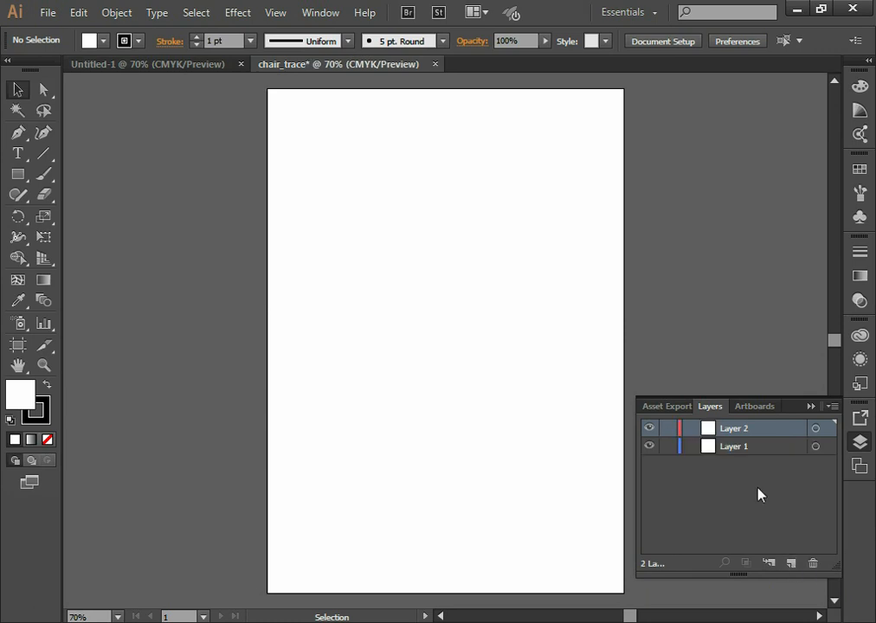
double_click(739, 429)
text(re)
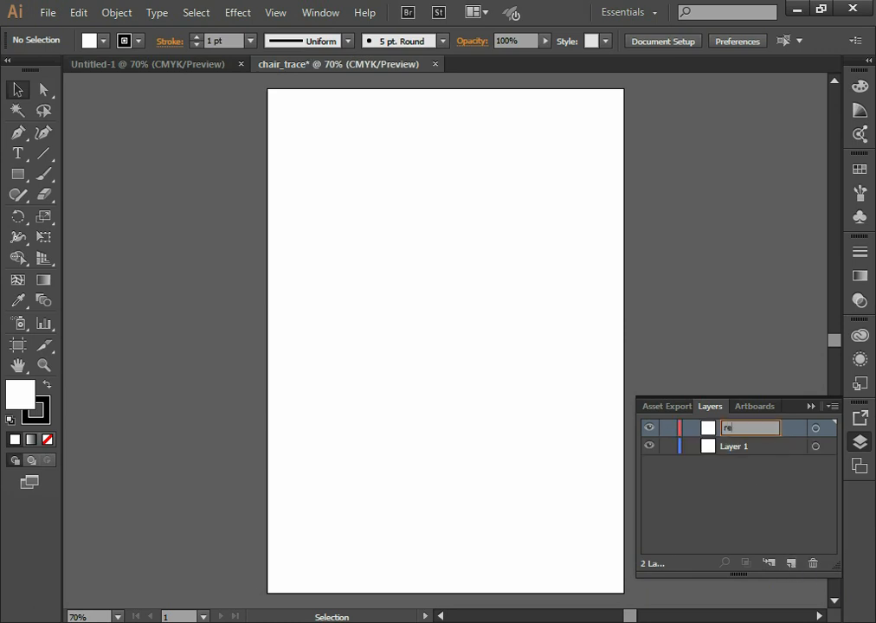
text(f)
key(Return)
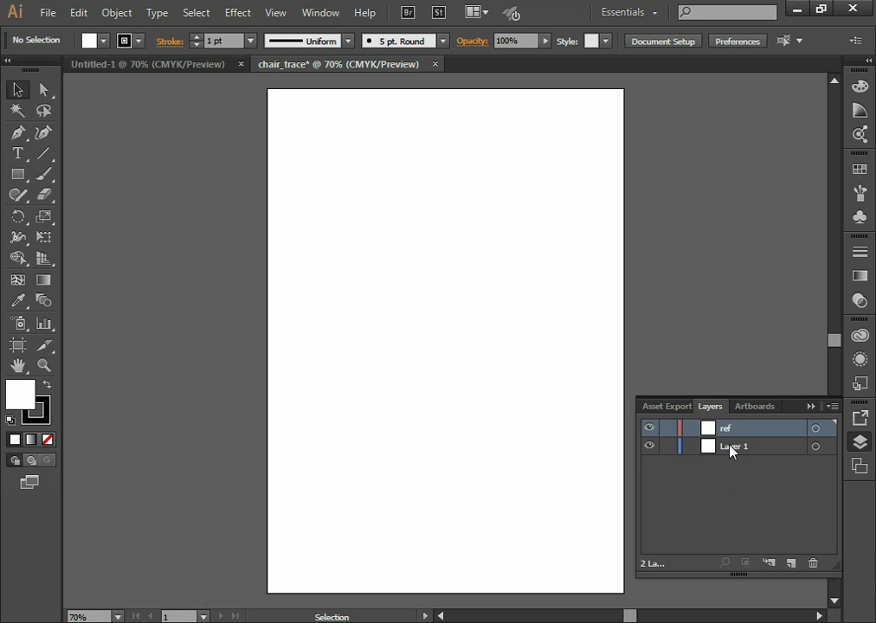
Place the greenChair_ref image from the Desktop as a linked file on the ref layer
click(47, 12)
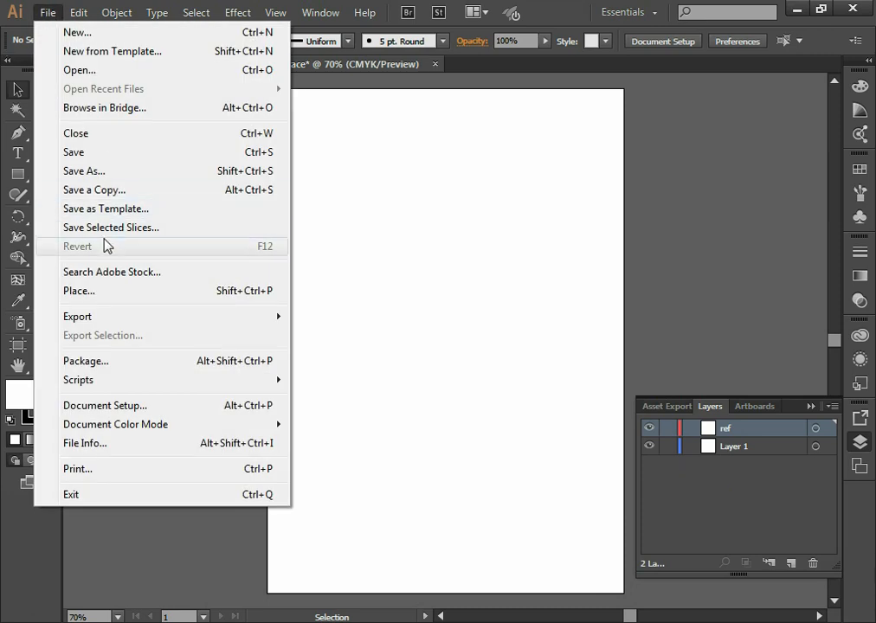
click(97, 291)
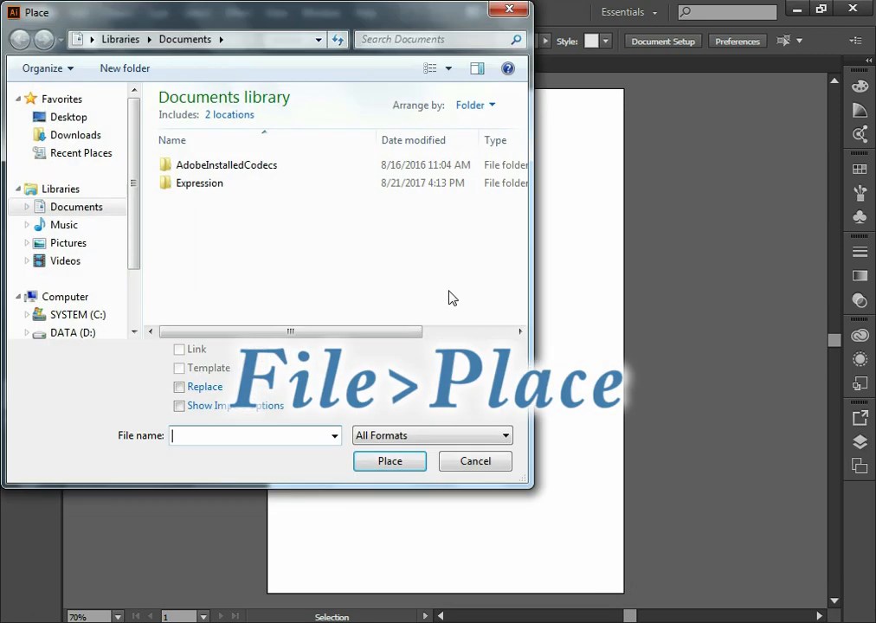
click(97, 118)
drag(521, 125, 534, 162)
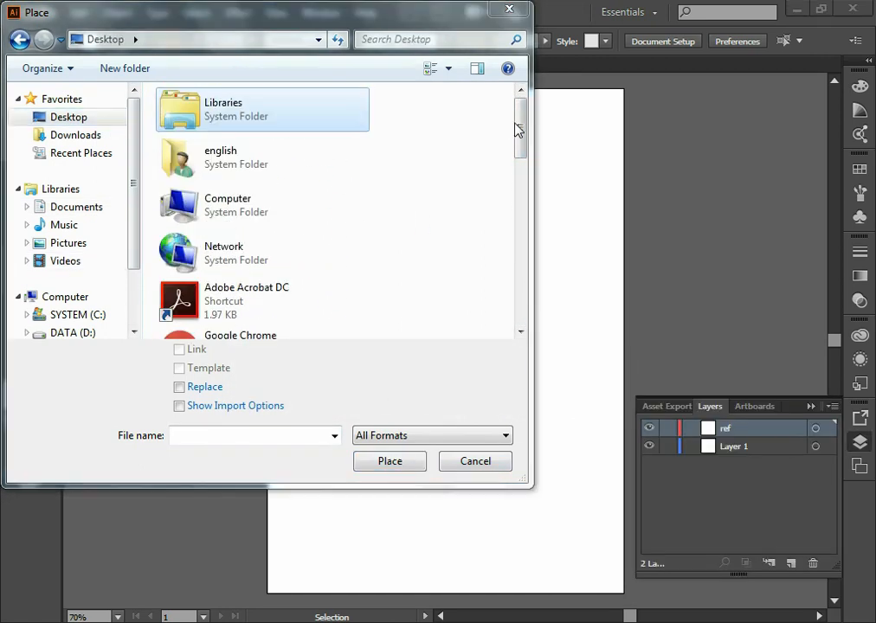
drag(517, 125, 520, 284)
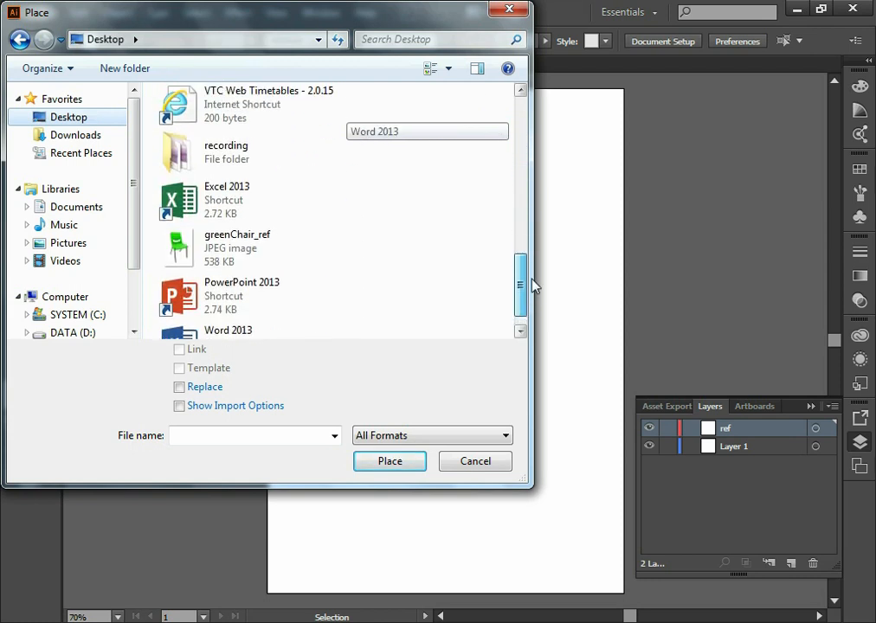
click(223, 246)
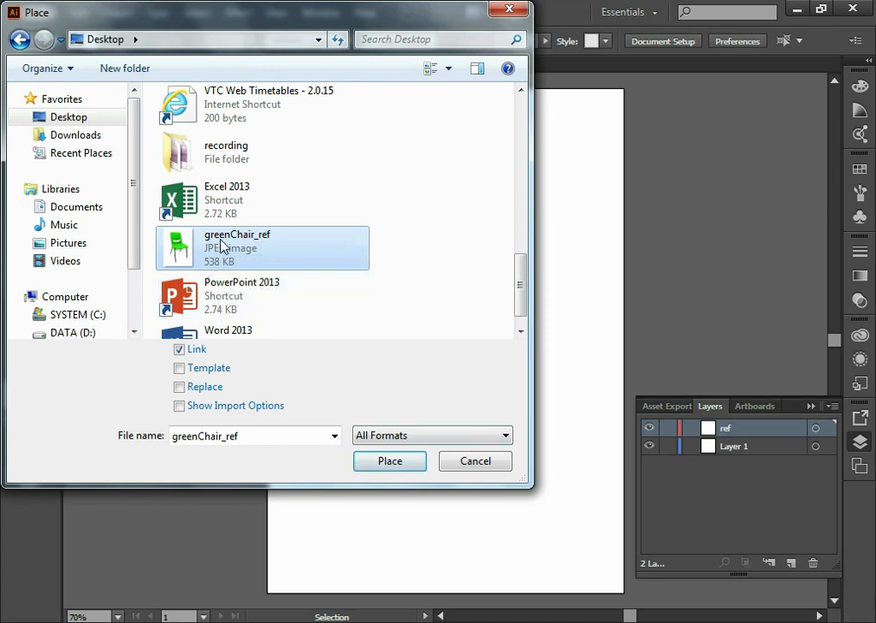
click(394, 467)
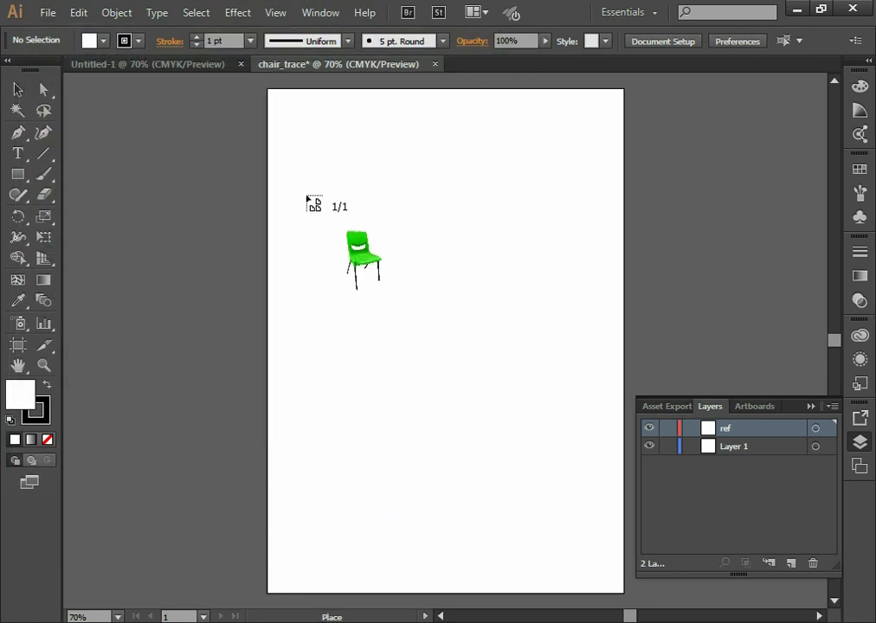
click(291, 126)
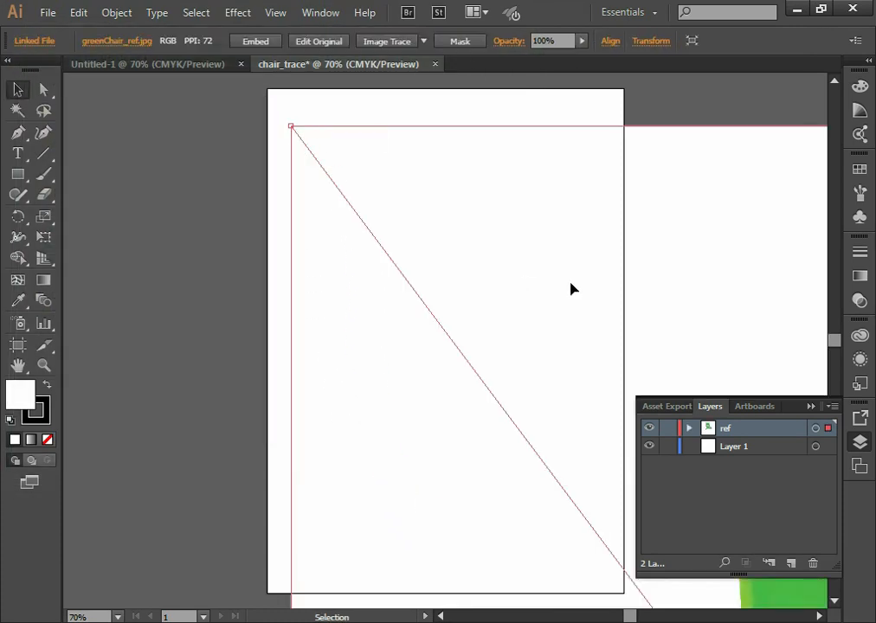
Scale the oversized chair image down proportionally to about 454 PPI so it fits within the artboard
key(z)
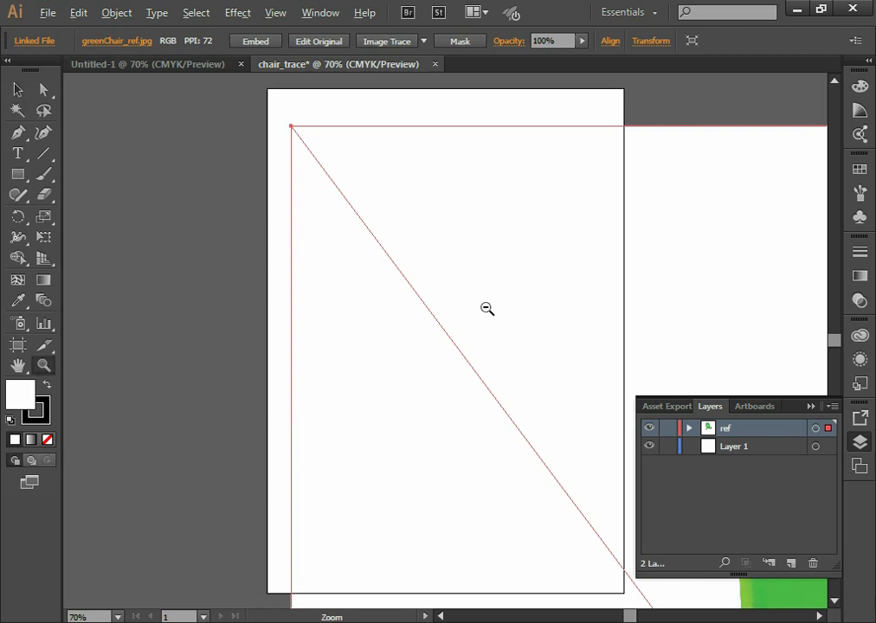
key(alt)
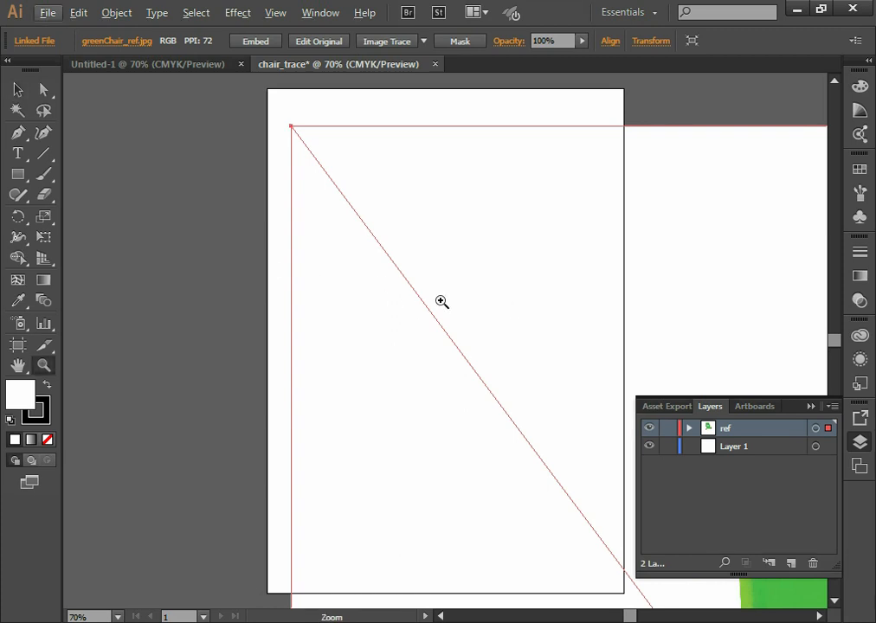
click(46, 368)
alt+click(437, 348)
alt+click(437, 350)
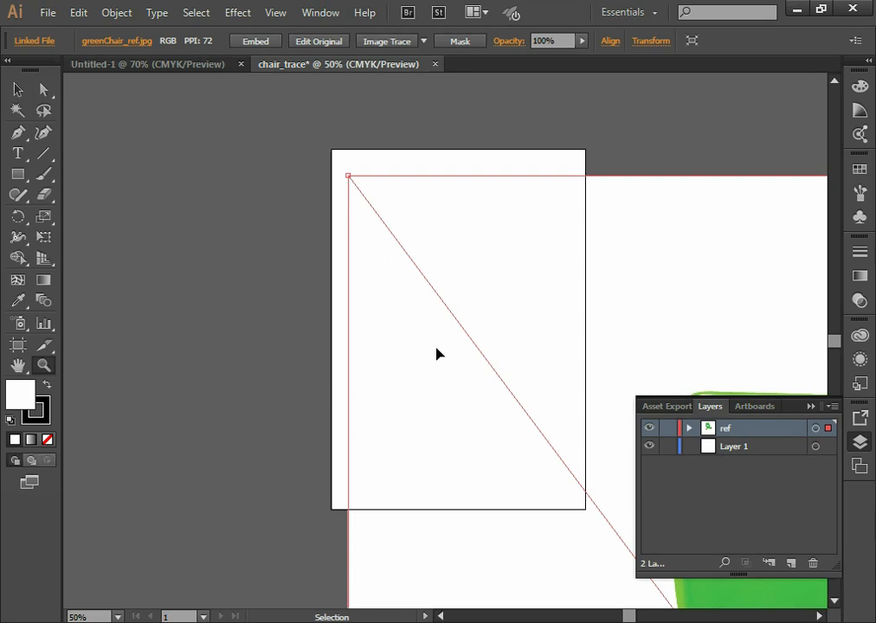
click(437, 353)
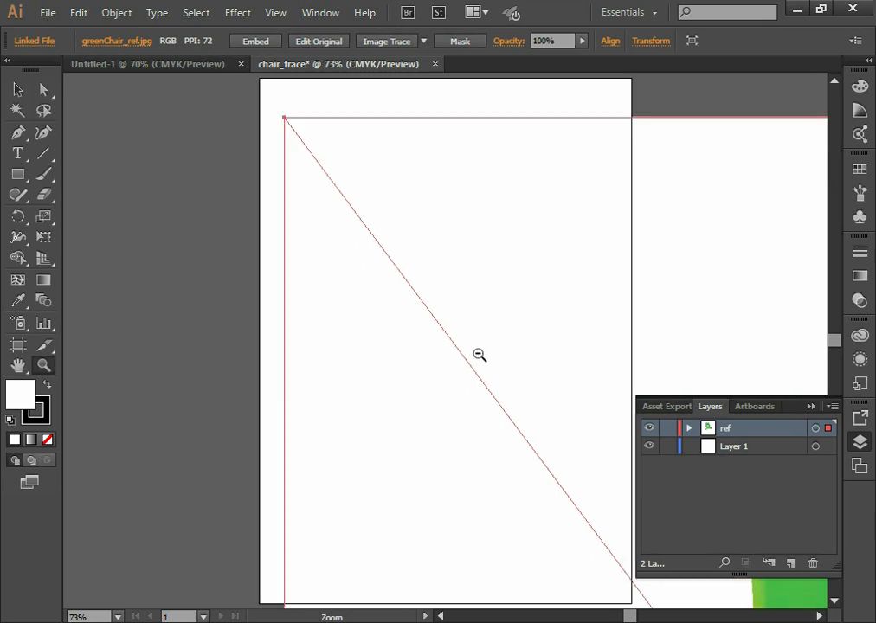
alt+click(477, 354)
alt+click(477, 354)
alt+click(478, 355)
alt+click(478, 355)
alt+click(478, 355)
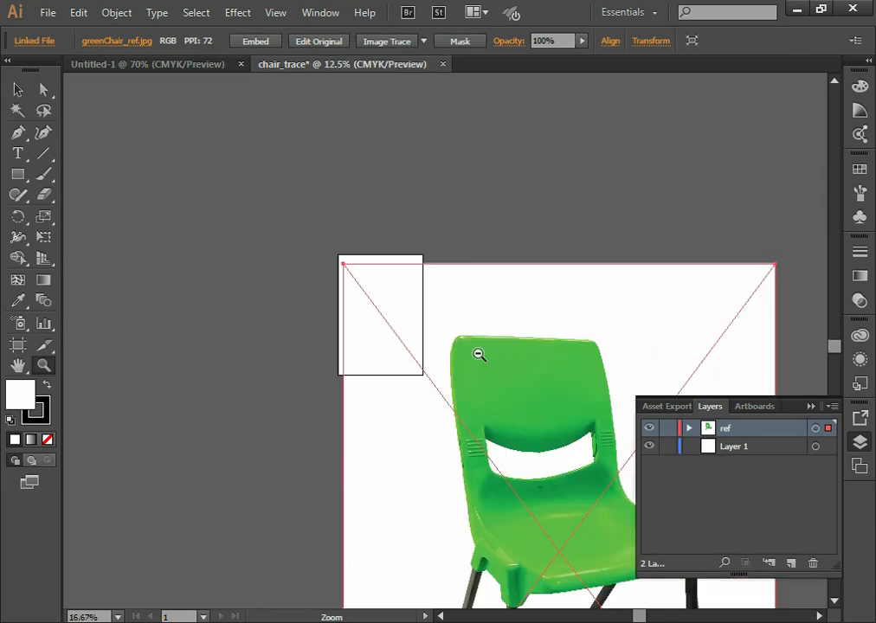
alt+click(479, 355)
drag(497, 403, 364, 251)
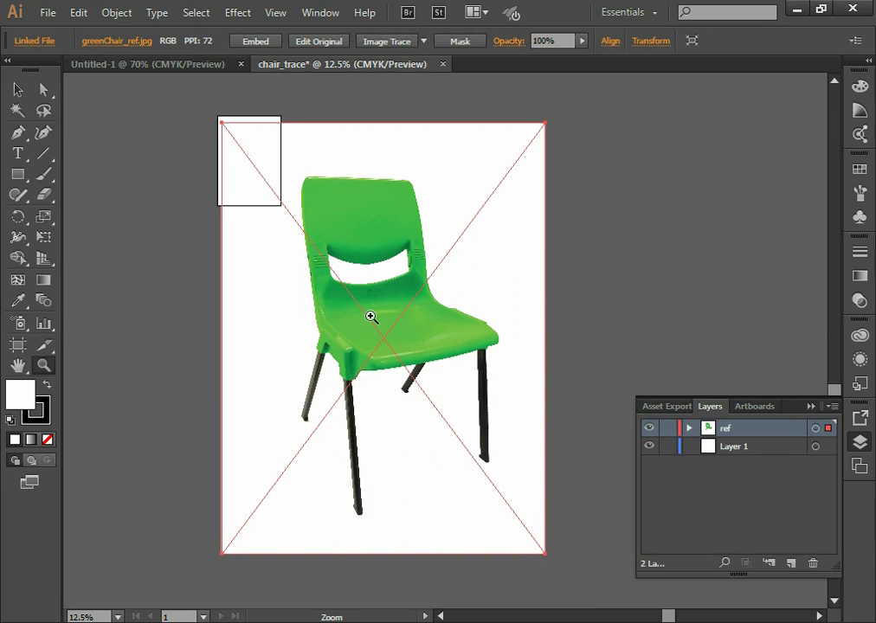
ctrl+click(380, 318)
key(ctrl+t)
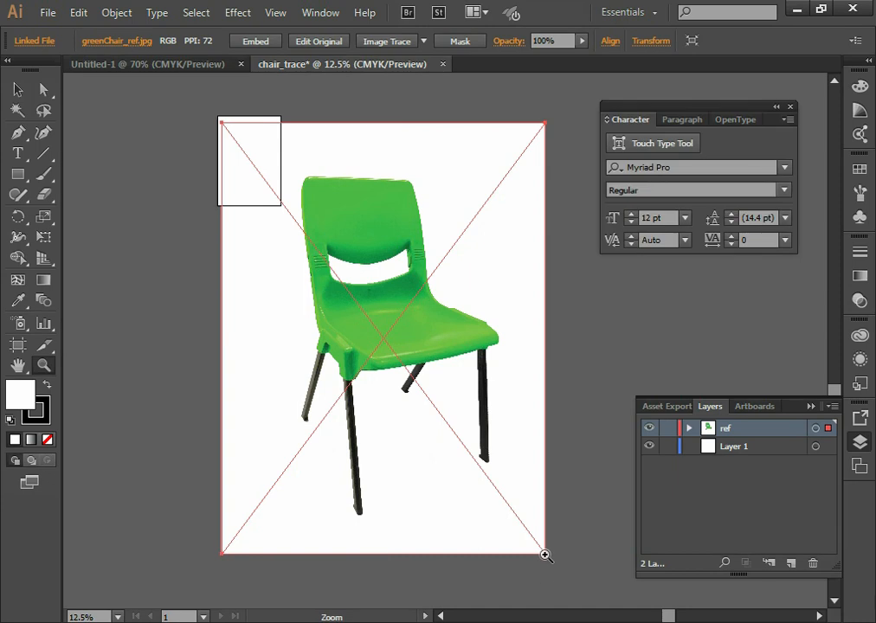
click(19, 90)
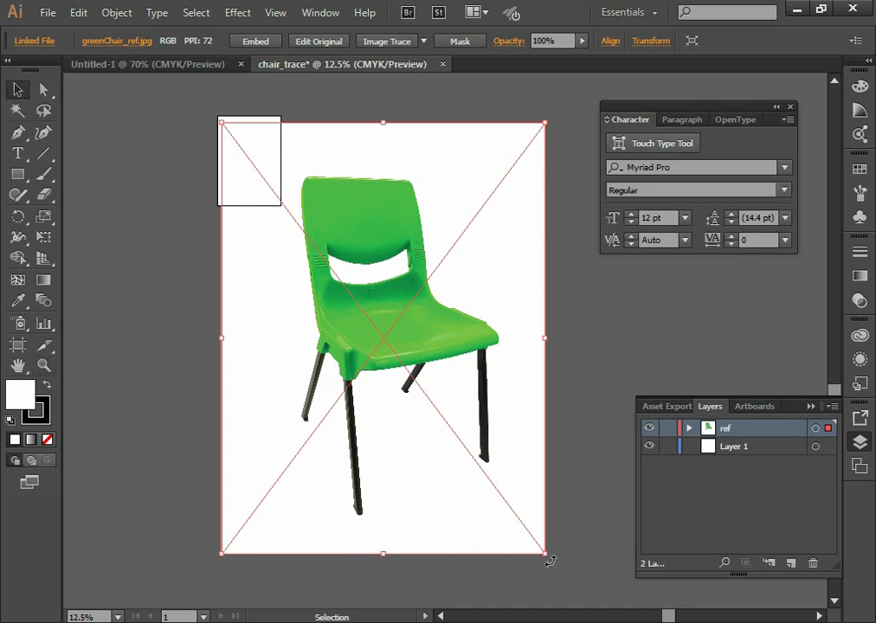
drag(545, 554, 289, 194)
Move the scaled chair image so that it sits roughly centred across the artboard's width
key(z)
click(294, 183)
click(436, 308)
click(407, 323)
click(392, 367)
click(392, 367)
drag(502, 387, 437, 309)
mouse_move(426, 259)
mouse_down()
mouse_move(415, 324)
mouse_move(414, 267)
mouse_up()
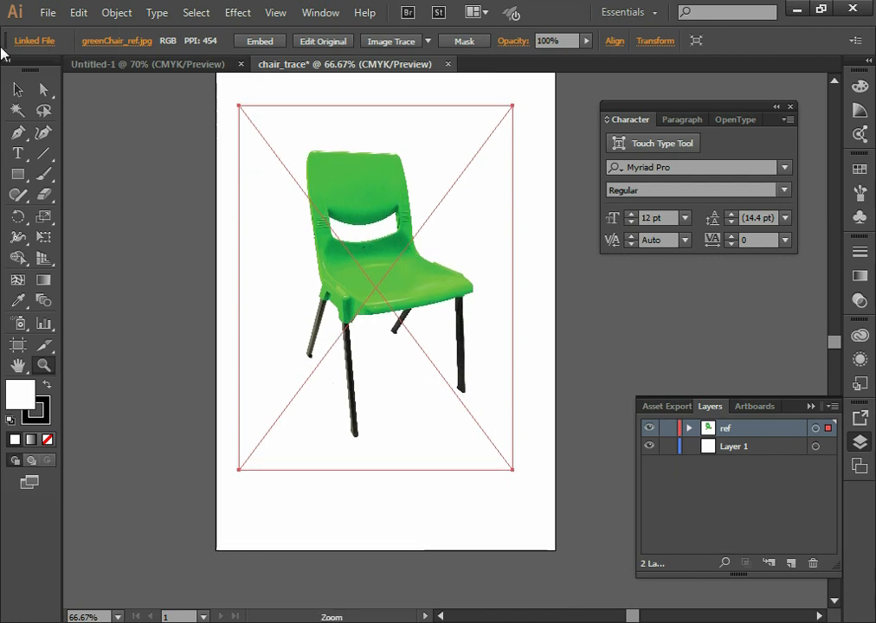
click(18, 90)
mouse_move(404, 208)
mouse_down()
mouse_move(426, 221)
mouse_move(418, 221)
mouse_up()
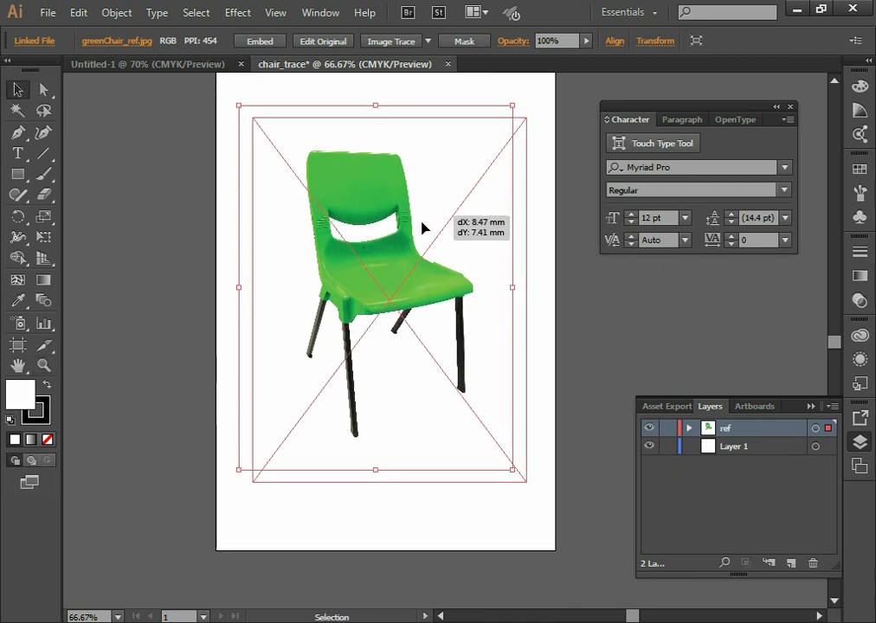
drag(459, 272, 443, 274)
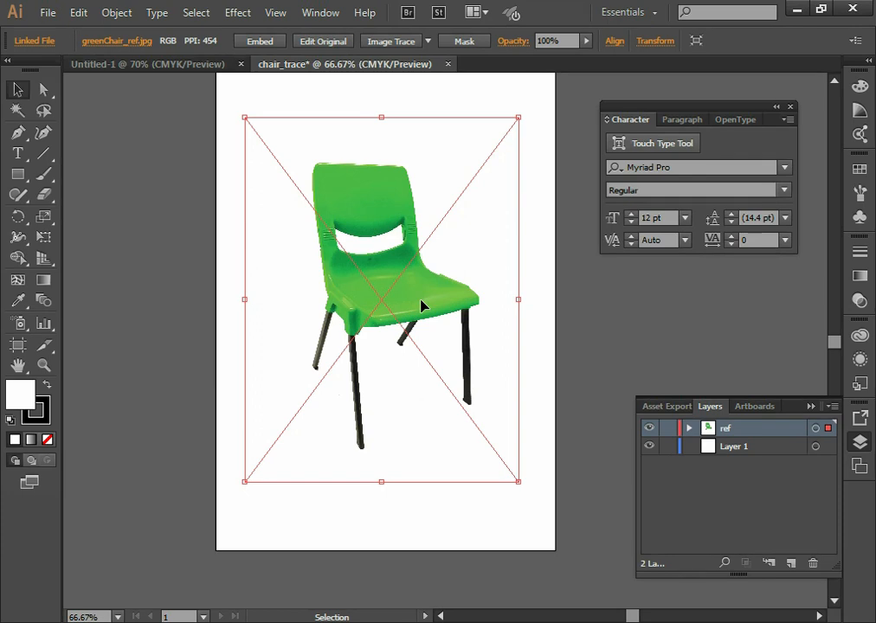
Deselect the chair image, lock the ref layer and try to marquee-select the image on it
click(580, 338)
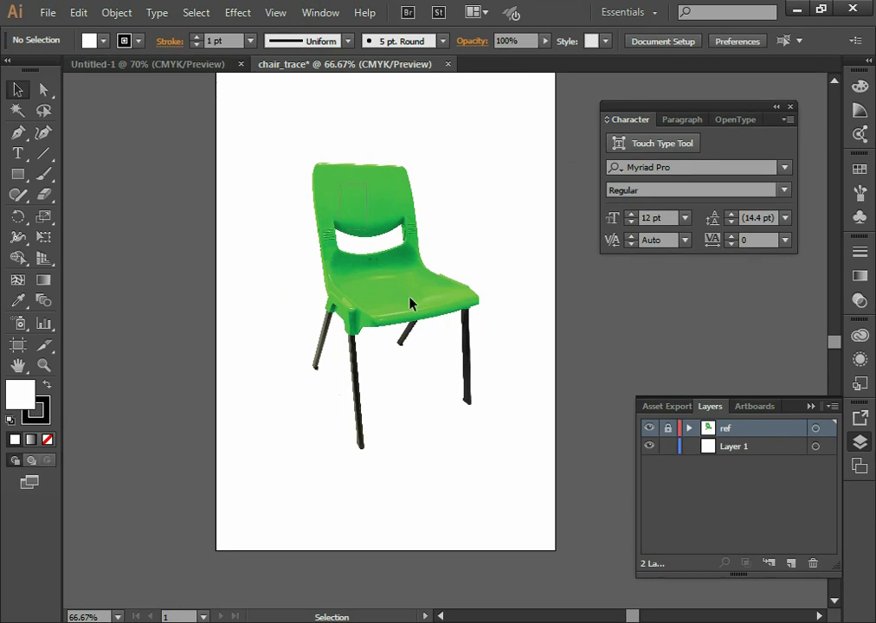
drag(346, 229, 480, 441)
drag(249, 168, 437, 368)
drag(313, 182, 491, 398)
drag(239, 196, 456, 452)
drag(281, 206, 485, 398)
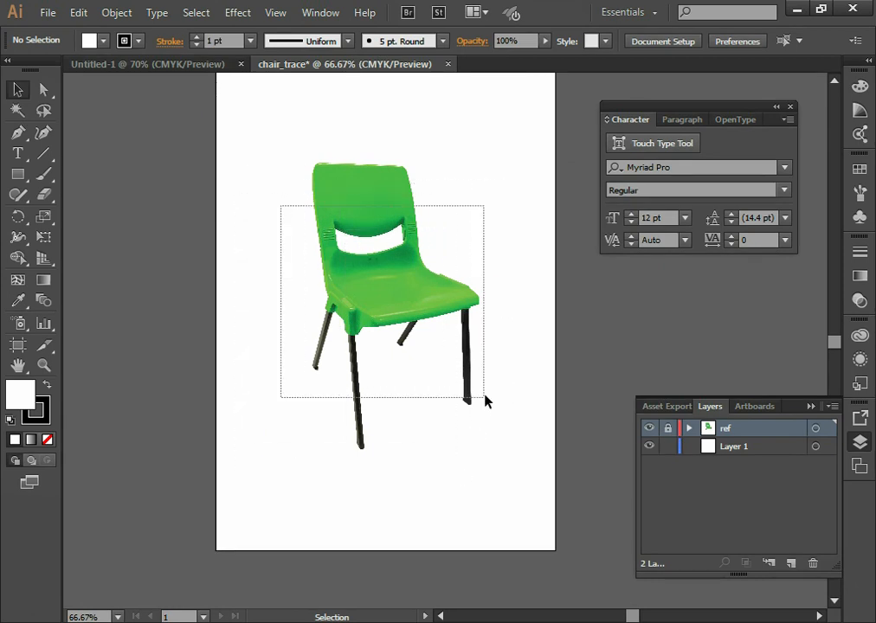
drag(264, 182, 436, 260)
drag(321, 102, 446, 194)
drag(213, 132, 477, 354)
drag(275, 201, 432, 324)
drag(226, 212, 440, 355)
drag(190, 121, 436, 337)
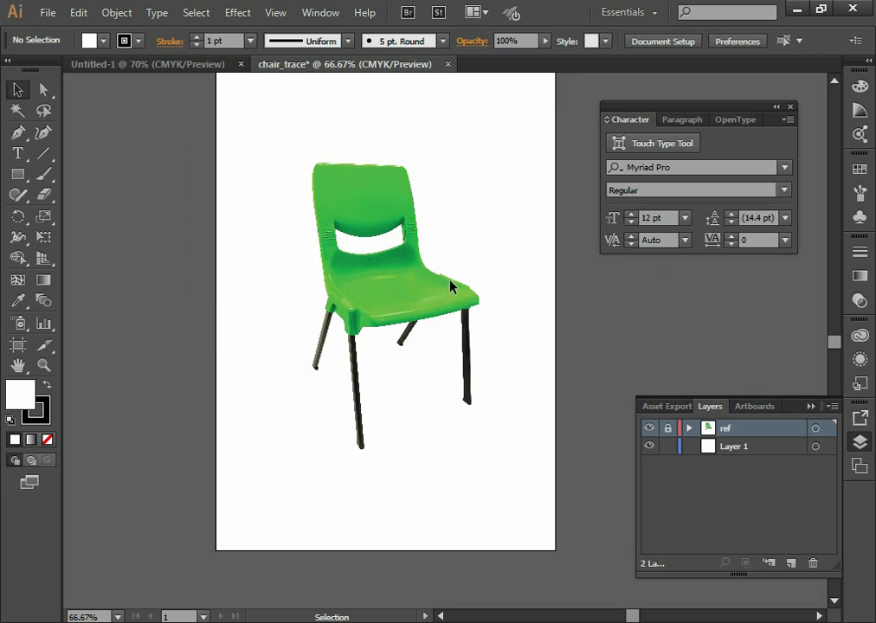
Unlock the ref layer and scale the chair image down further to about 660 PPI
click(668, 430)
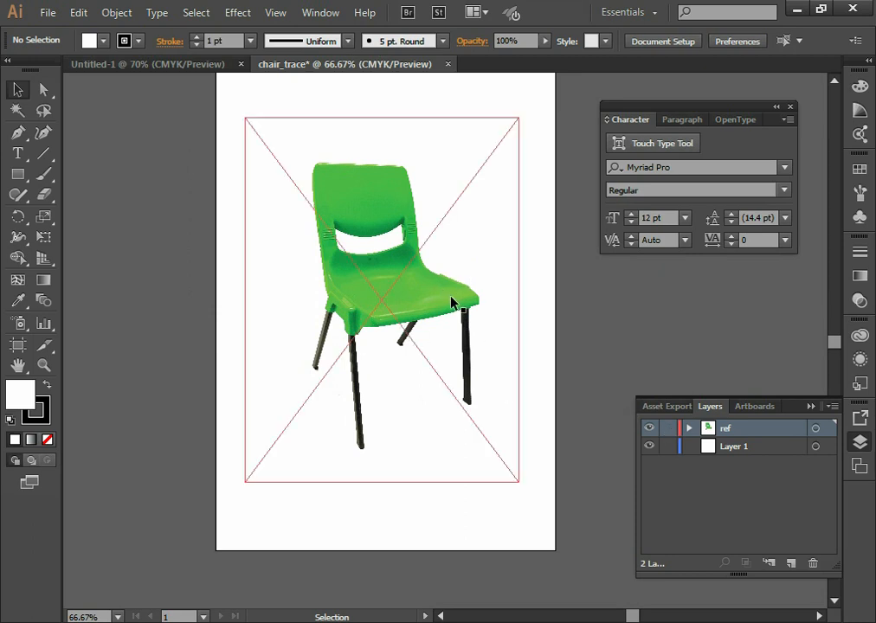
click(451, 302)
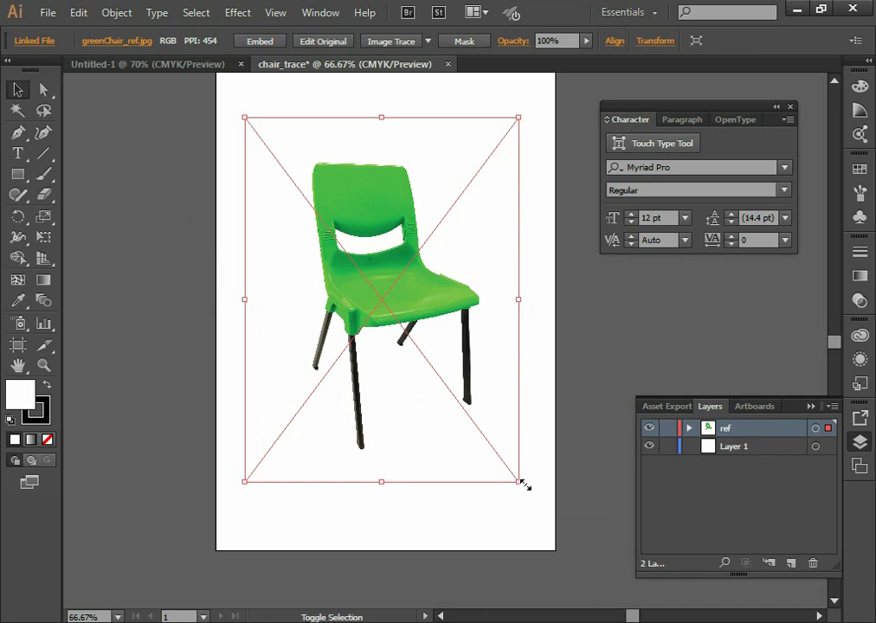
drag(519, 484, 433, 366)
Move the chair image to the artboard's upper-left area, with its white margin slightly overlapping the artboard's left edge
drag(397, 235, 368, 240)
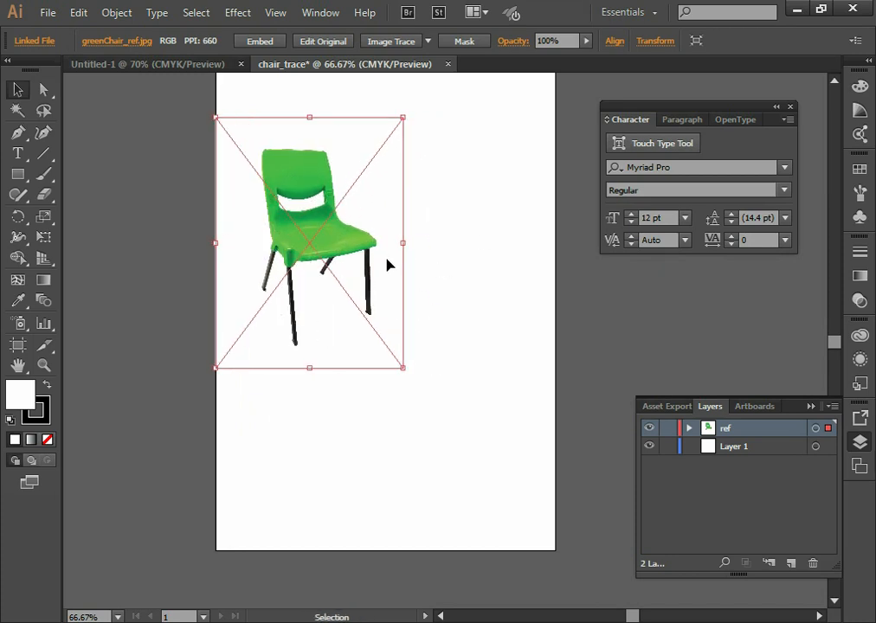
drag(383, 265, 348, 261)
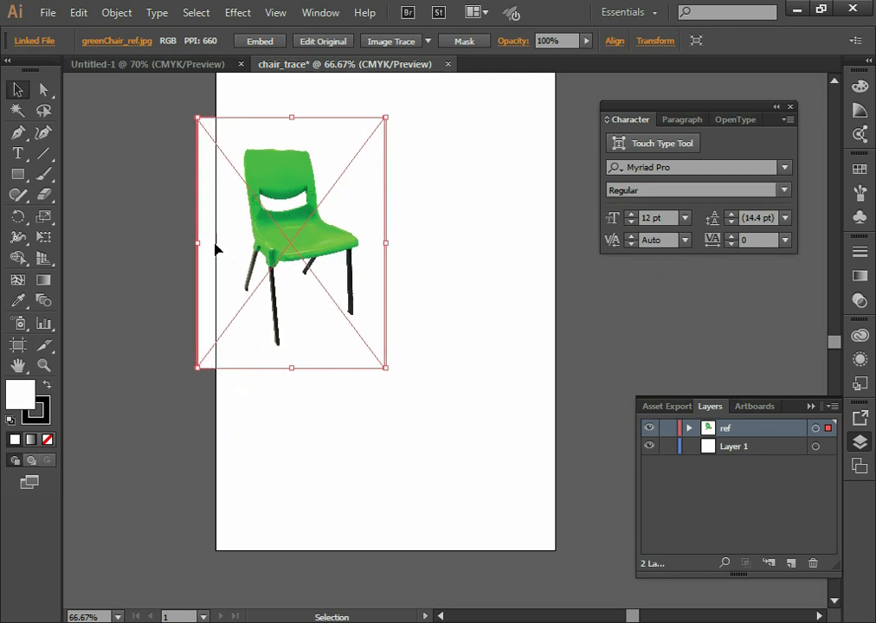
key(Right)
key(Right)
key(Right)
key(Right)
key(Right)
key(Right)
key(Right)
key(Right)
key(Right)
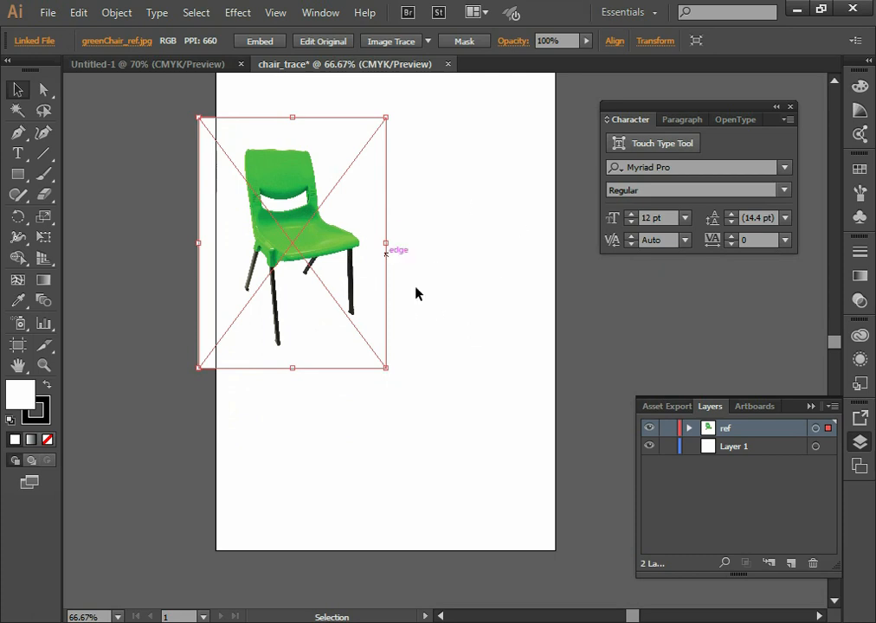
Lock the ref layer and add a new layer above it
click(667, 427)
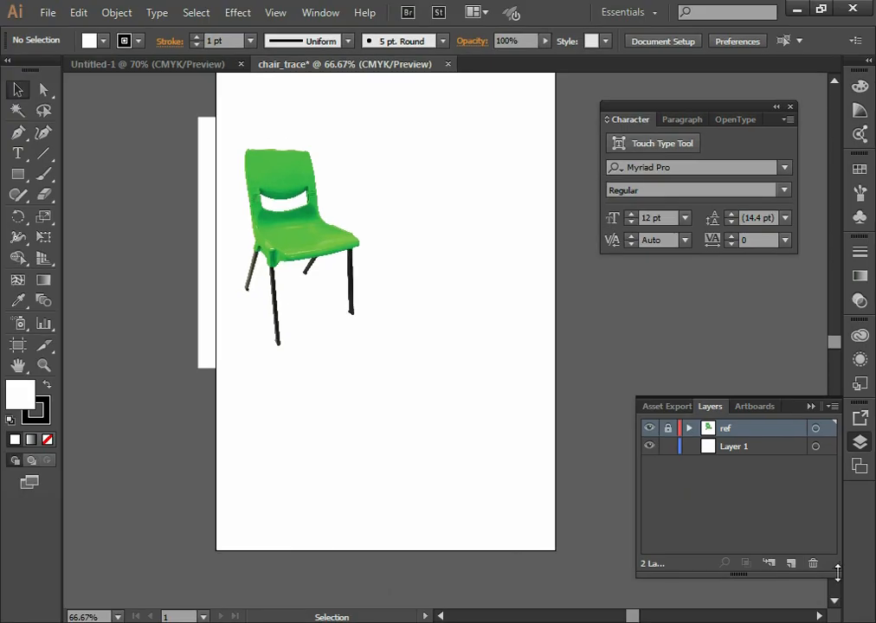
click(791, 563)
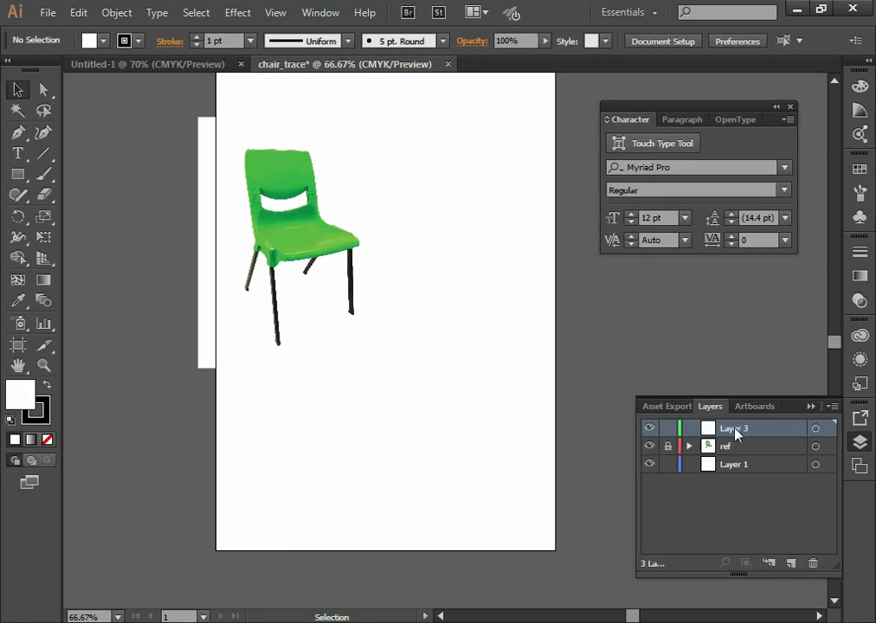
Rename the new layer above ref as trace
double_click(734, 428)
text(trace)
key(Return)
Start a Pen tool path on the trace layer at the backrest's upper-left corner, following its top edge to the upper-right corner
key(z)
click(296, 264)
click(438, 303)
click(438, 303)
alt+click(438, 303)
drag(466, 365, 434, 278)
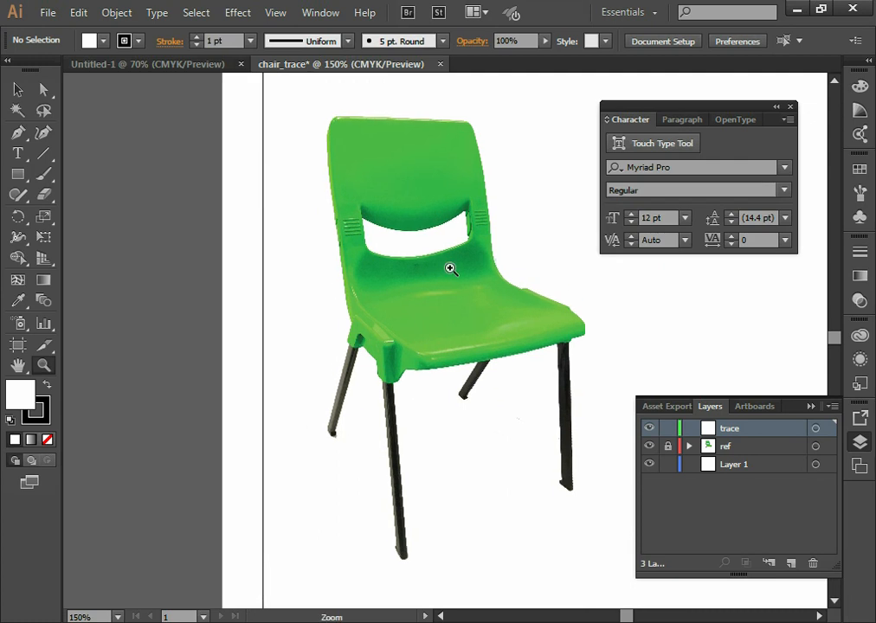
click(18, 133)
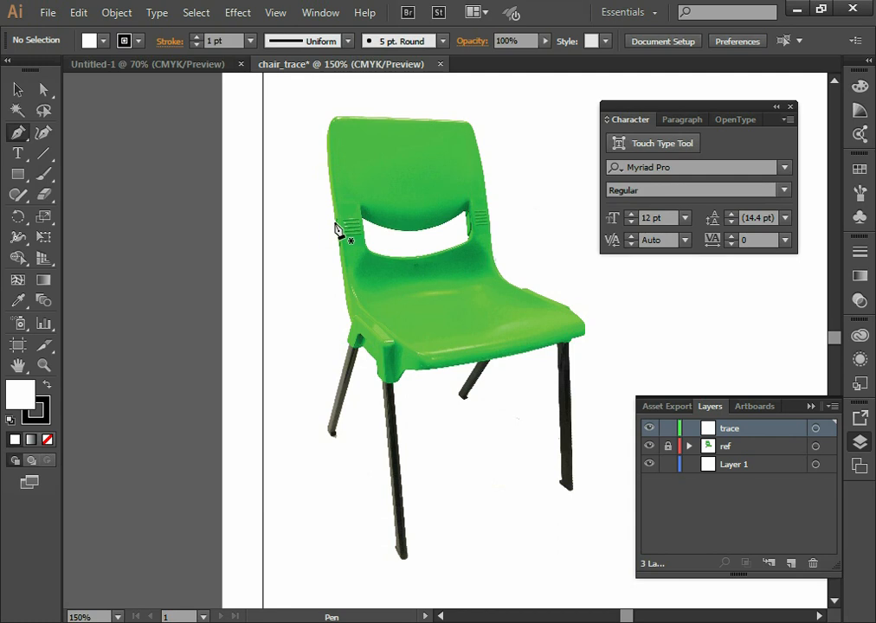
key(z)
click(336, 144)
drag(454, 277, 312, 217)
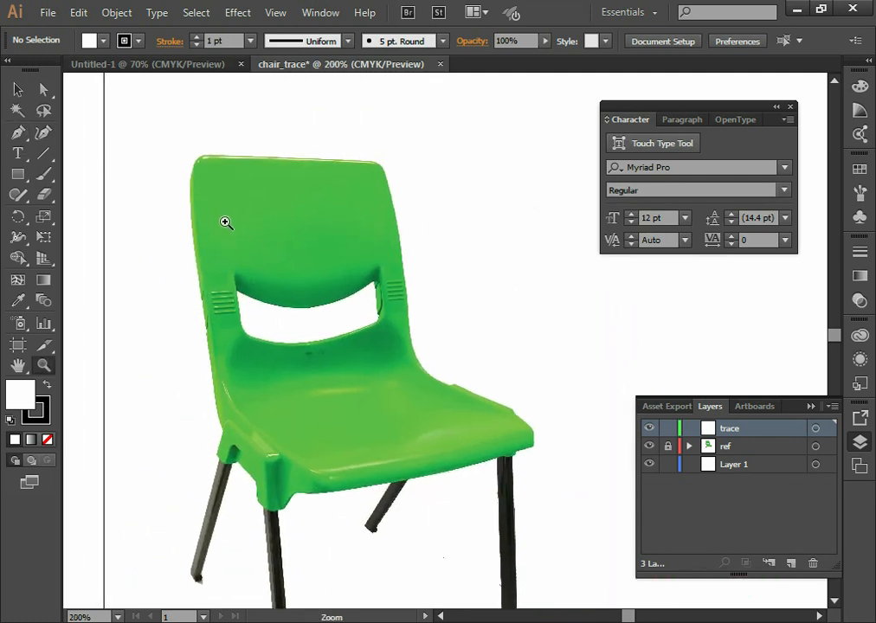
key(p)
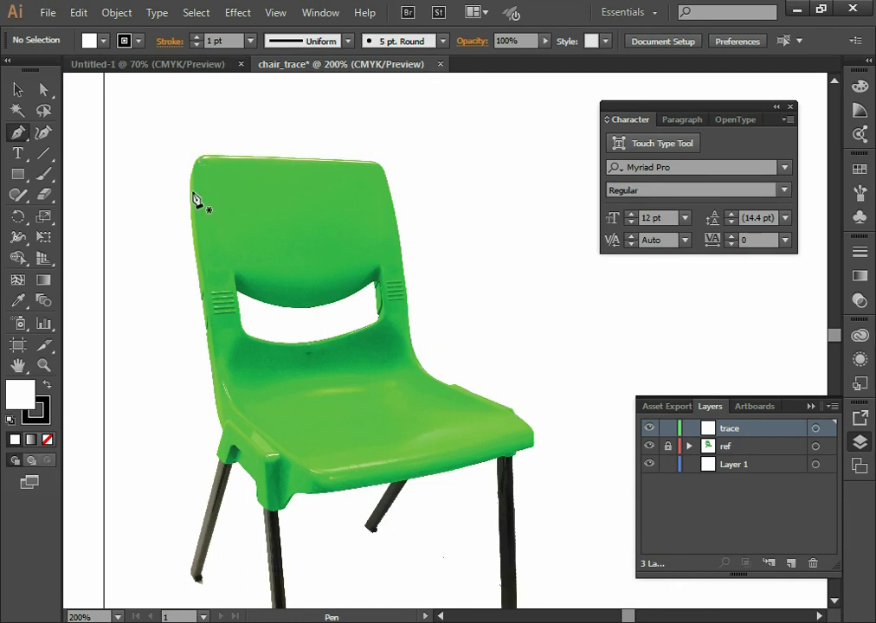
drag(199, 156, 366, 166)
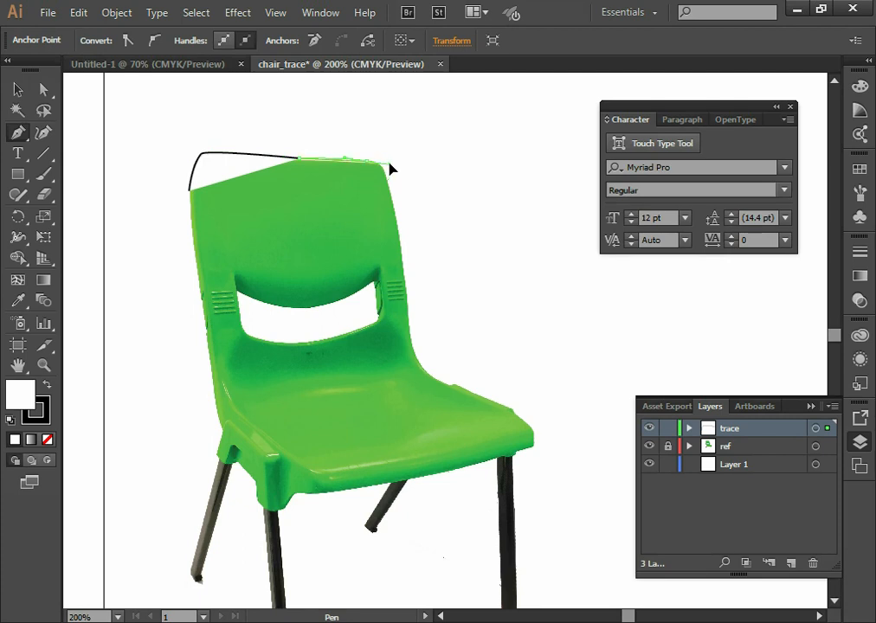
mouse_move(390, 167)
mouse_down()
mouse_move(391, 199)
mouse_move(388, 169)
mouse_move(403, 218)
mouse_move(385, 178)
mouse_move(390, 169)
mouse_move(416, 289)
mouse_move(393, 297)
mouse_move(403, 264)
mouse_move(416, 357)
mouse_move(453, 392)
mouse_move(524, 419)
mouse_move(539, 460)
mouse_move(529, 451)
mouse_move(477, 475)
mouse_move(313, 494)
mouse_move(325, 503)
mouse_move(301, 492)
mouse_move(277, 517)
mouse_move(260, 514)
mouse_move(259, 476)
mouse_move(254, 482)
mouse_move(244, 464)
mouse_move(220, 467)
mouse_move(219, 453)
mouse_move(229, 450)
mouse_move(189, 193)
mouse_up()
Continue the path around the backrest's right side, the seat and the leg brackets, closing it at the starting anchor
ctrl+click(421, 367)
ctrl+click(525, 417)
click(539, 448)
ctrl+click(270, 516)
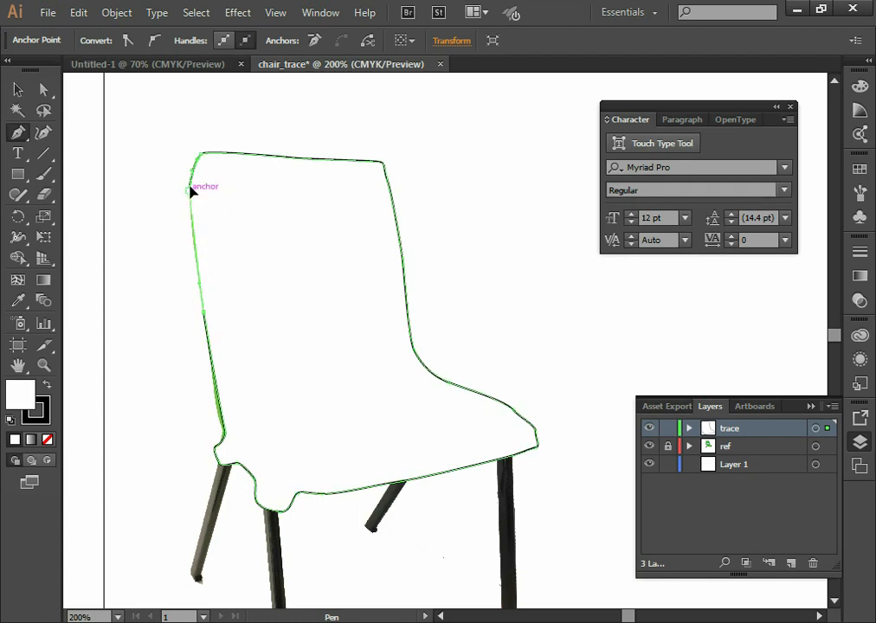
ctrl+click(187, 175)
ctrl+click(189, 176)
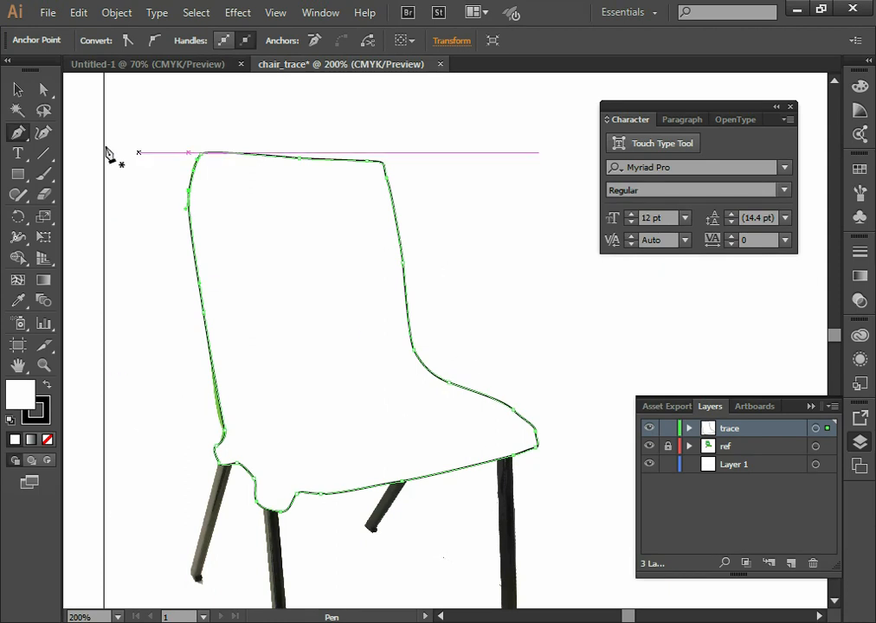
Move the closed outline aside to uncover the chair image, and undo the move
click(18, 89)
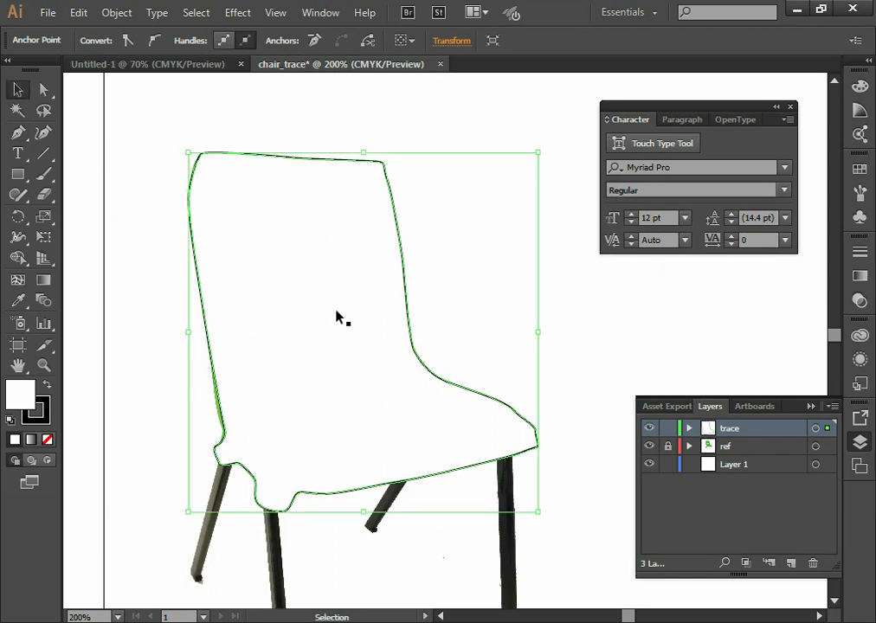
click(394, 206)
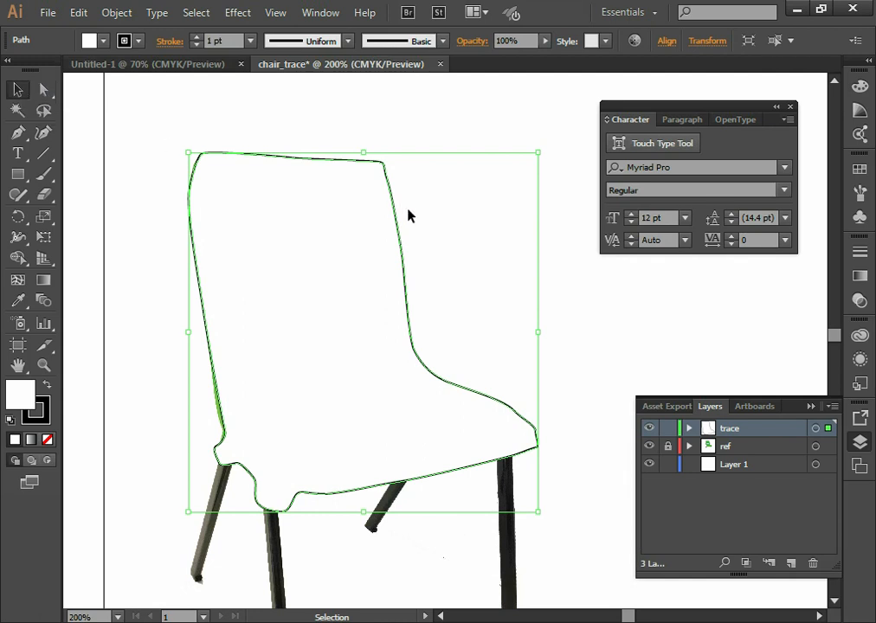
drag(397, 204, 584, 354)
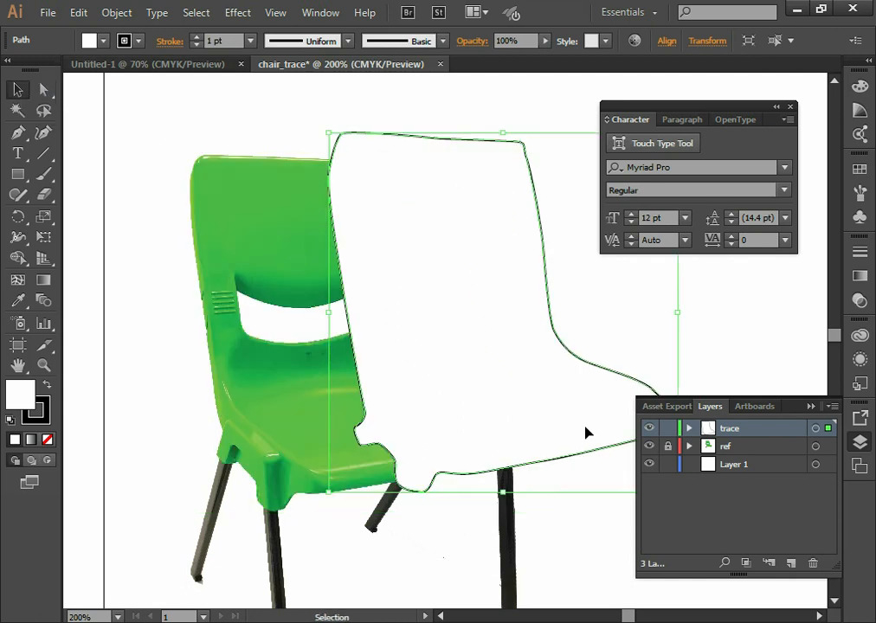
key(ctrl+z)
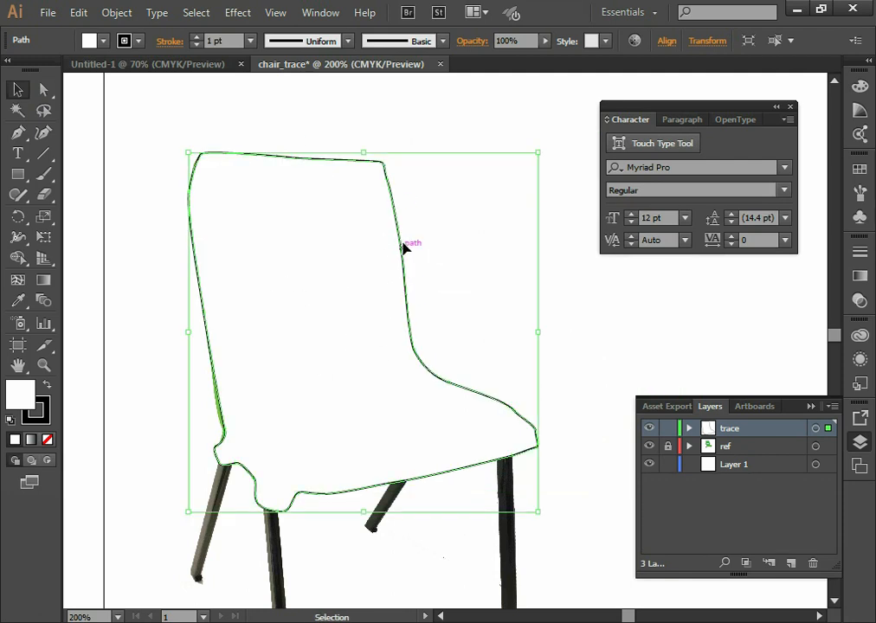
Remove the fill from the traced outline, keeping its black stroke
key(z)
click(397, 168)
click(433, 386)
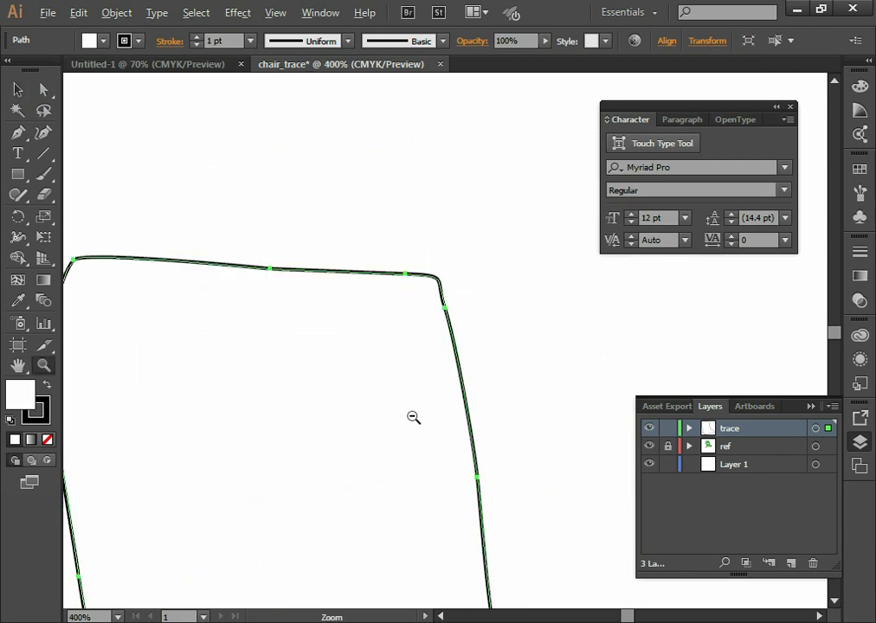
alt+click(412, 417)
alt+click(400, 421)
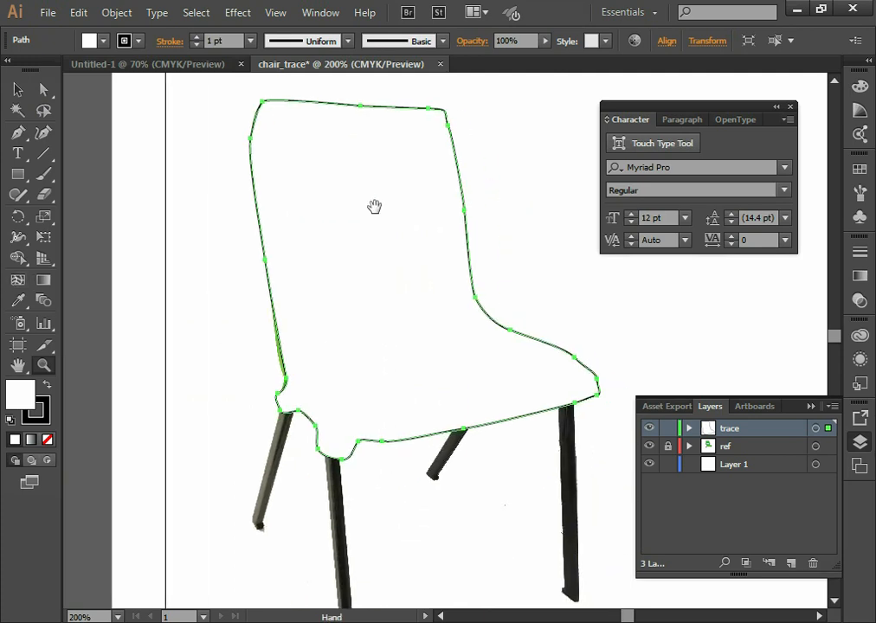
click(18, 89)
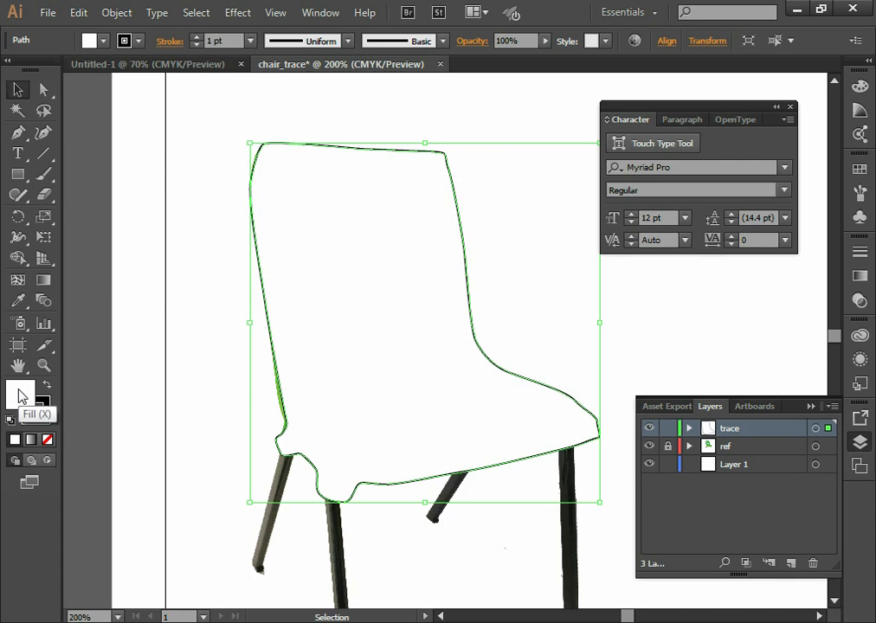
click(49, 439)
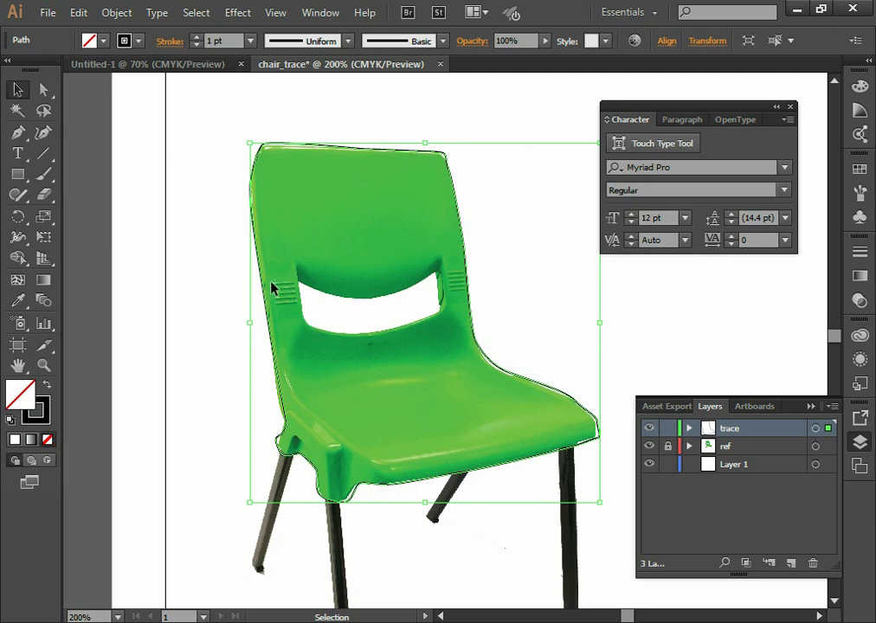
Adjust the direction handles of the outline's upper-left anchor to round the path around the backrest's corner
key(z)
click(275, 195)
click(531, 290)
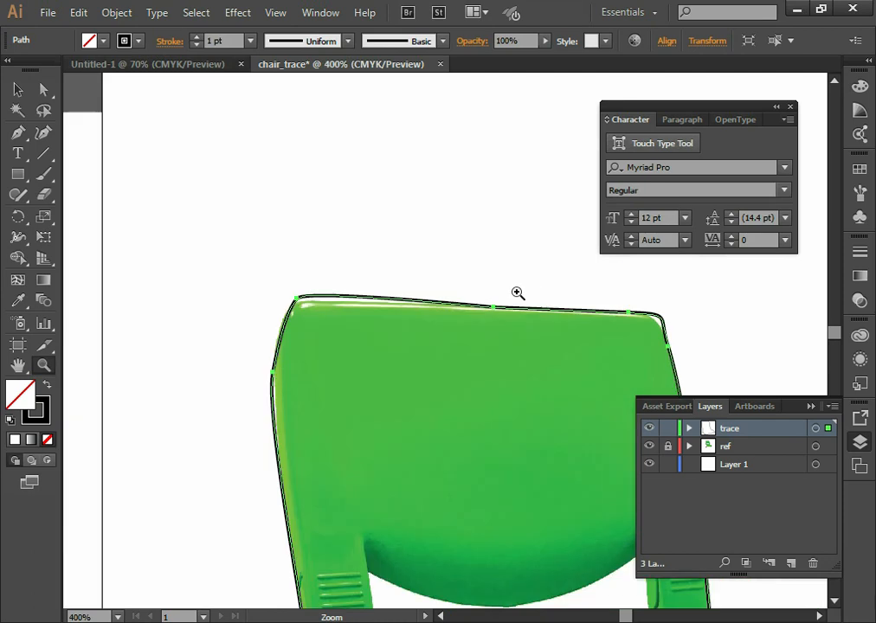
click(369, 339)
drag(429, 336, 282, 334)
click(270, 304)
drag(395, 367, 289, 372)
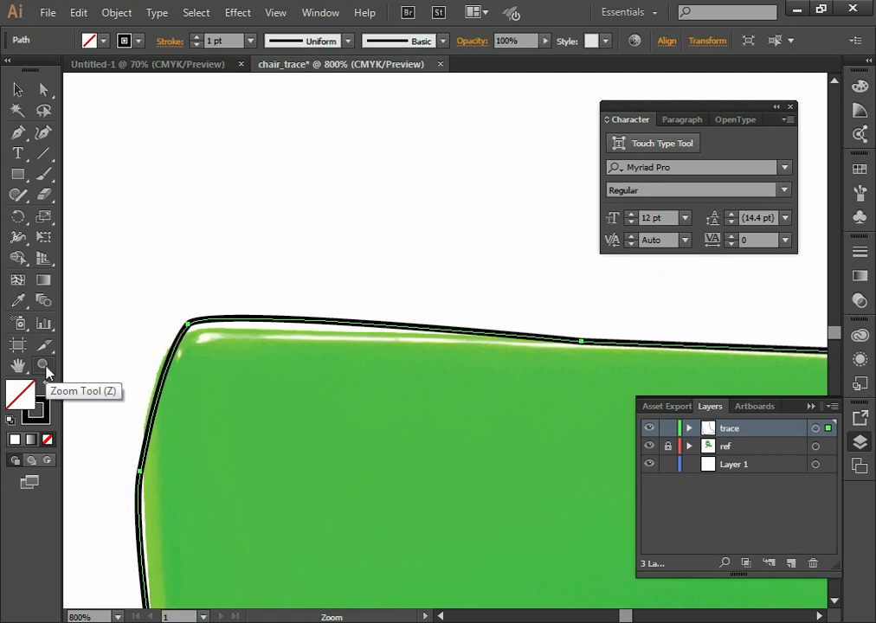
key(a)
click(189, 325)
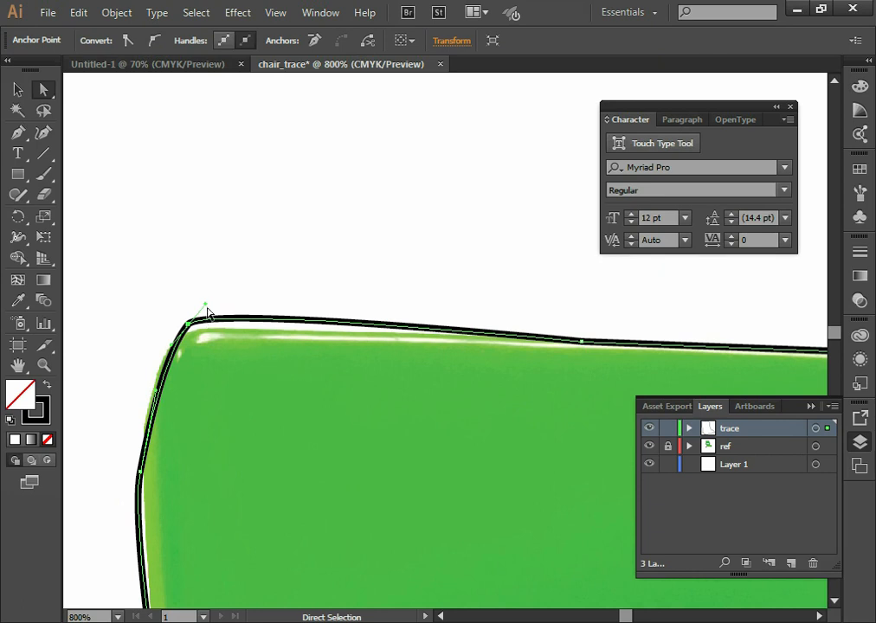
drag(205, 306, 367, 323)
key(space)
drag(303, 291, 330, 280)
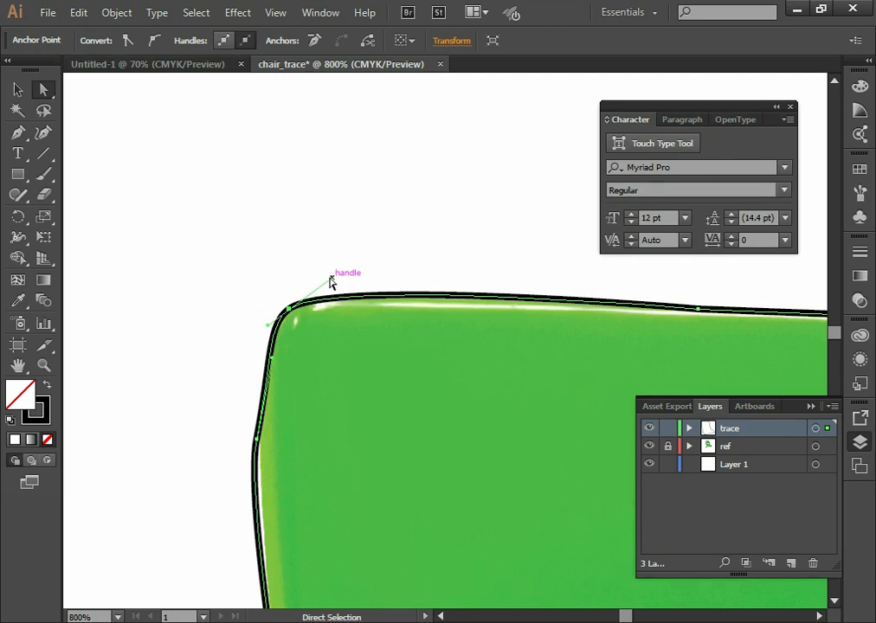
Undo the last two handle adjustments and reshape the upper-left anchors so the path curves smoothly around the backrest's corner
key(ctrl+z)
key(ctrl+z)
drag(305, 294, 259, 291)
key(space)
drag(319, 410, 336, 357)
drag(290, 306, 273, 296)
key(space)
drag(325, 409, 326, 318)
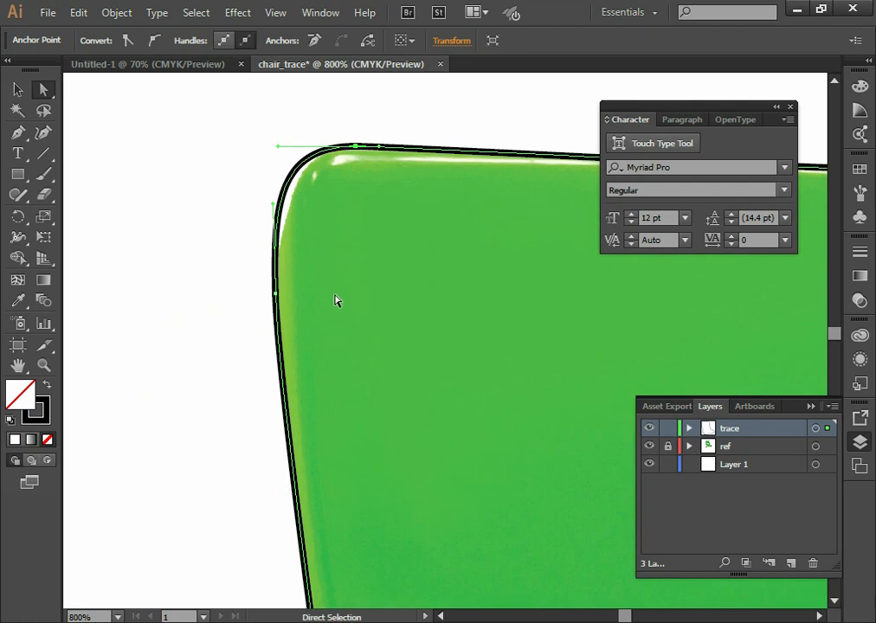
Shorten the left handle of the outline's top corner anchor with the Anchor Point tool so the curve hugs the backrest
click(329, 236)
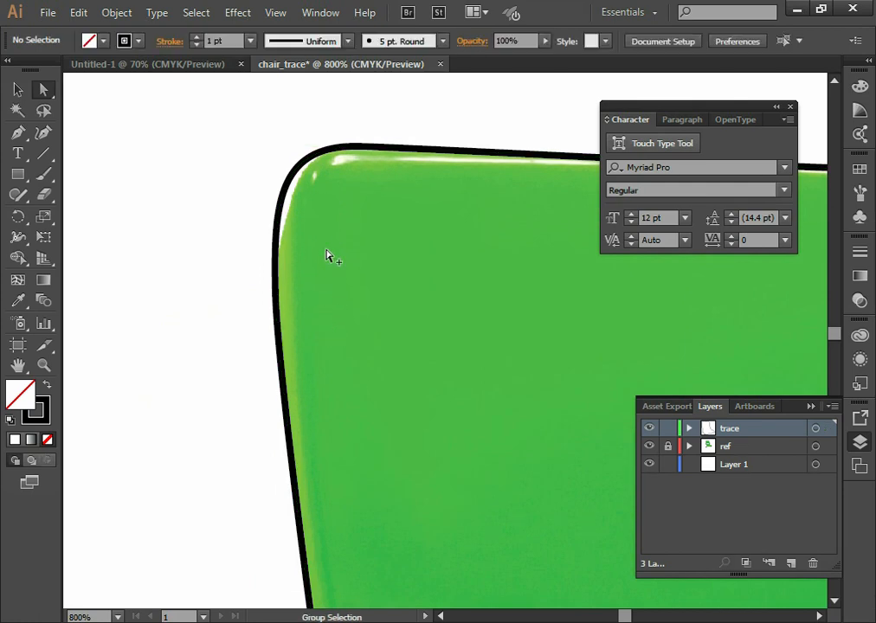
click(271, 271)
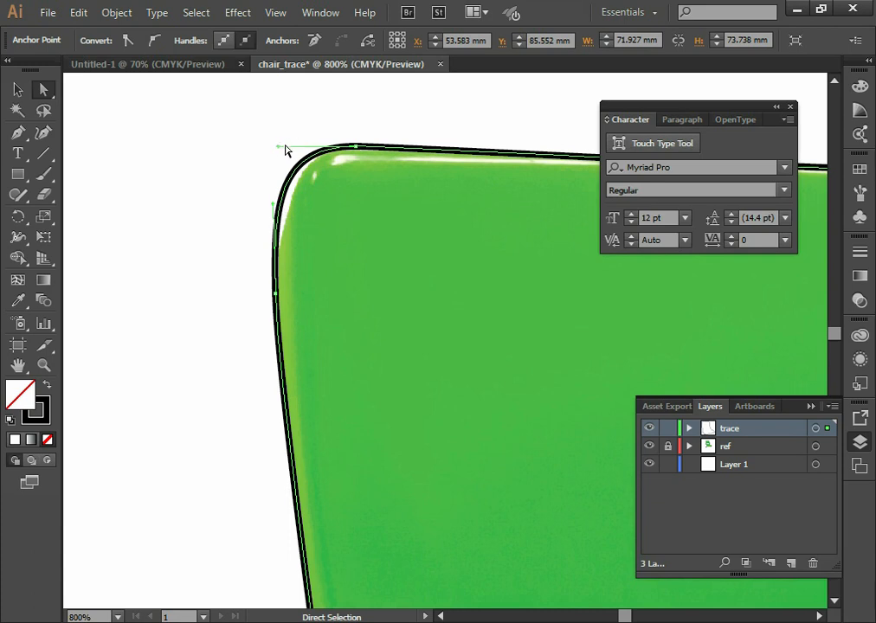
click(17, 135)
click(13, 141)
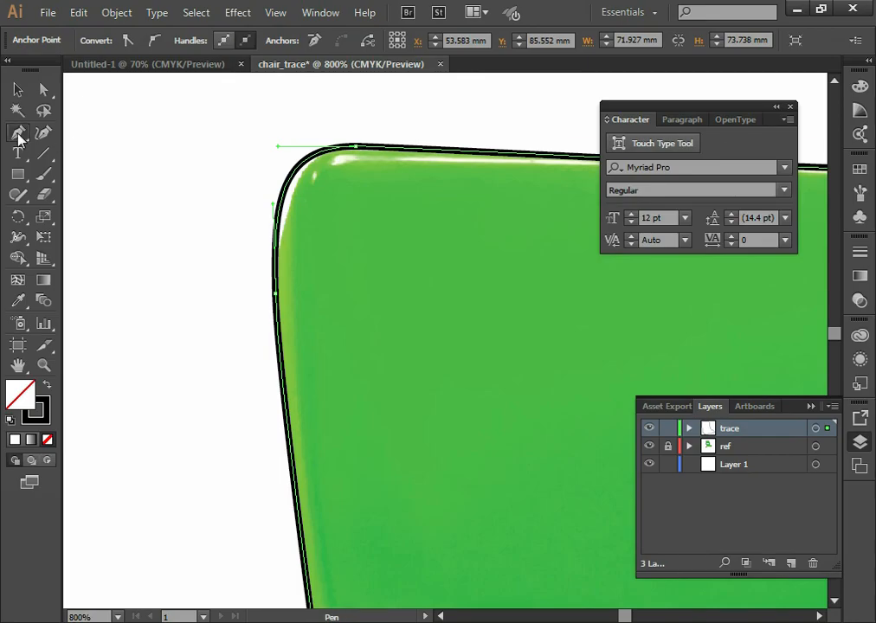
click(18, 135)
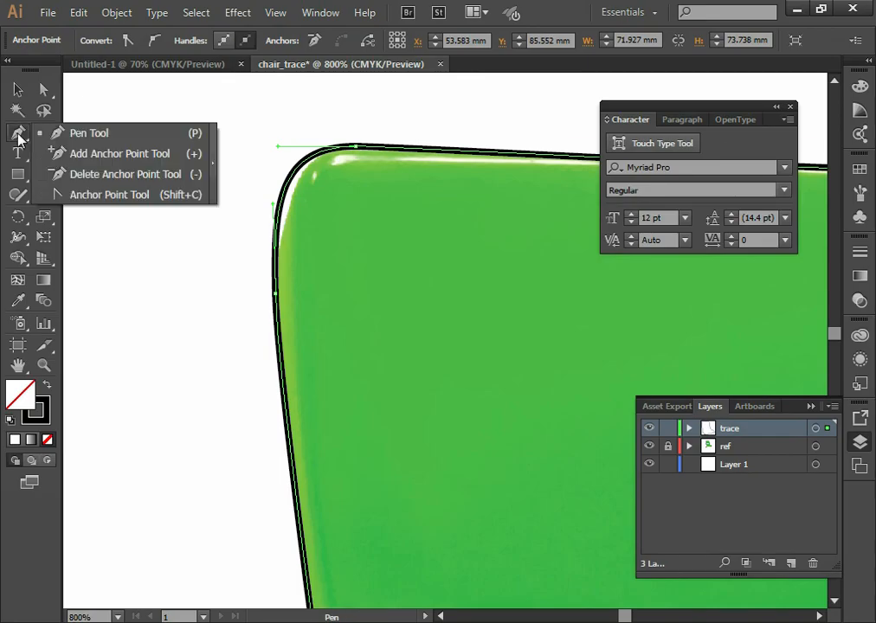
click(189, 202)
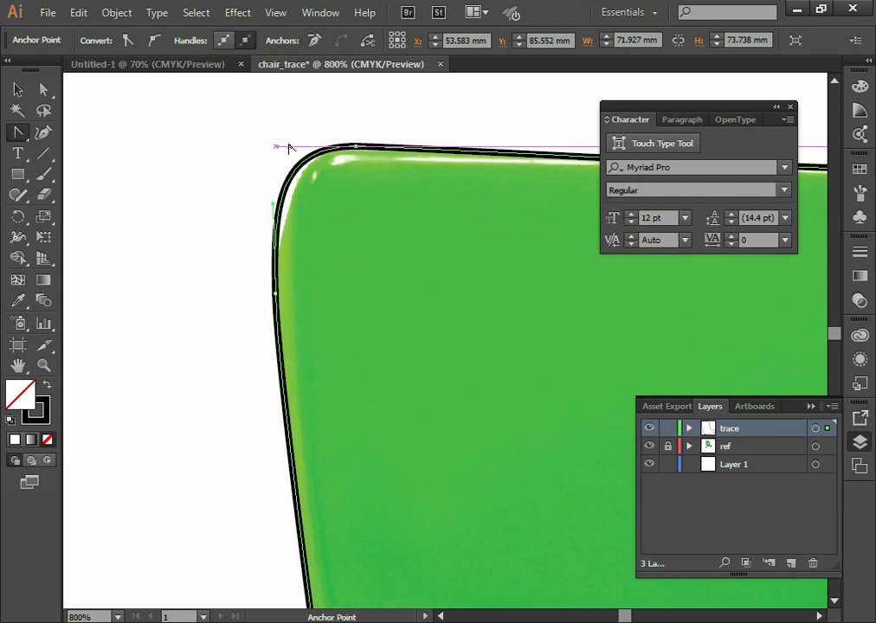
drag(279, 146, 309, 147)
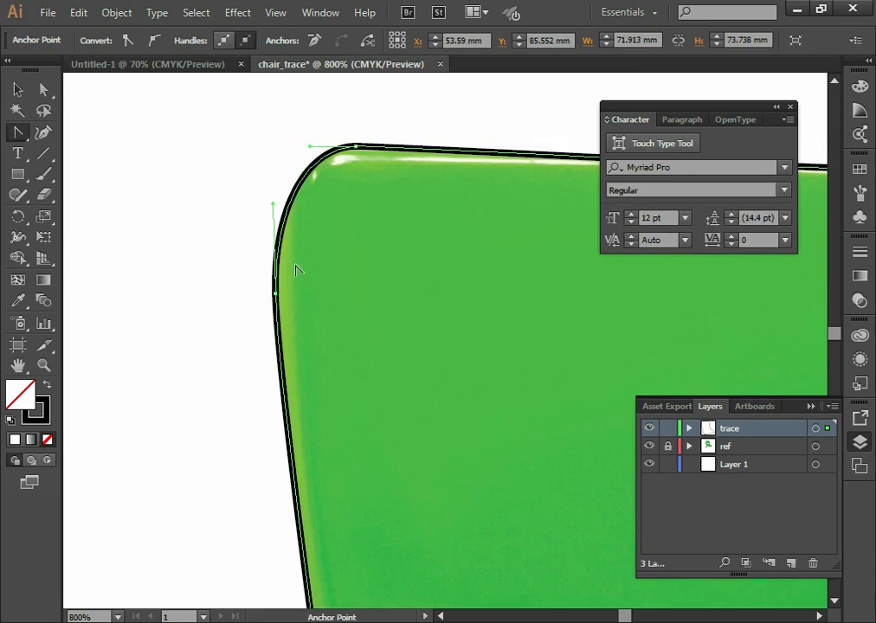
Add an anchor point on the outline's left side above the leg bracket and move it down onto the chair's edge
drag(401, 369, 215, 402)
drag(141, 211, 311, 244)
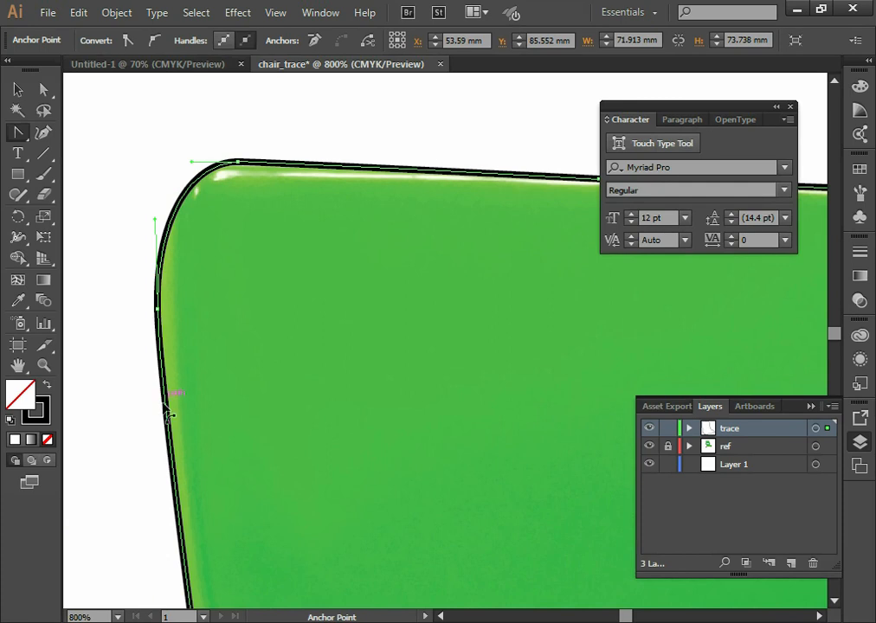
drag(301, 424, 316, 112)
drag(333, 428, 275, 157)
drag(299, 416, 285, 148)
drag(291, 362, 401, 391)
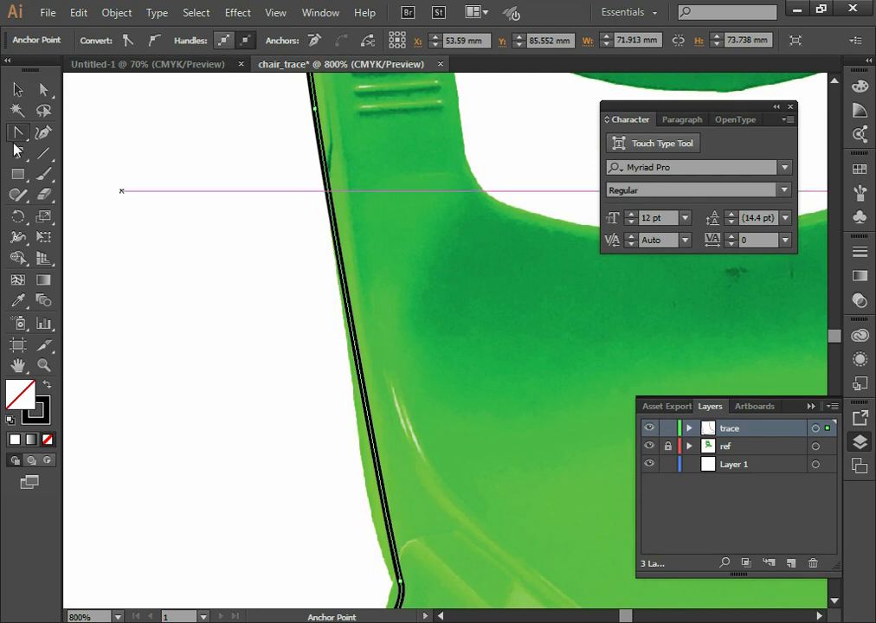
drag(19, 136, 78, 154)
drag(357, 376, 415, 308)
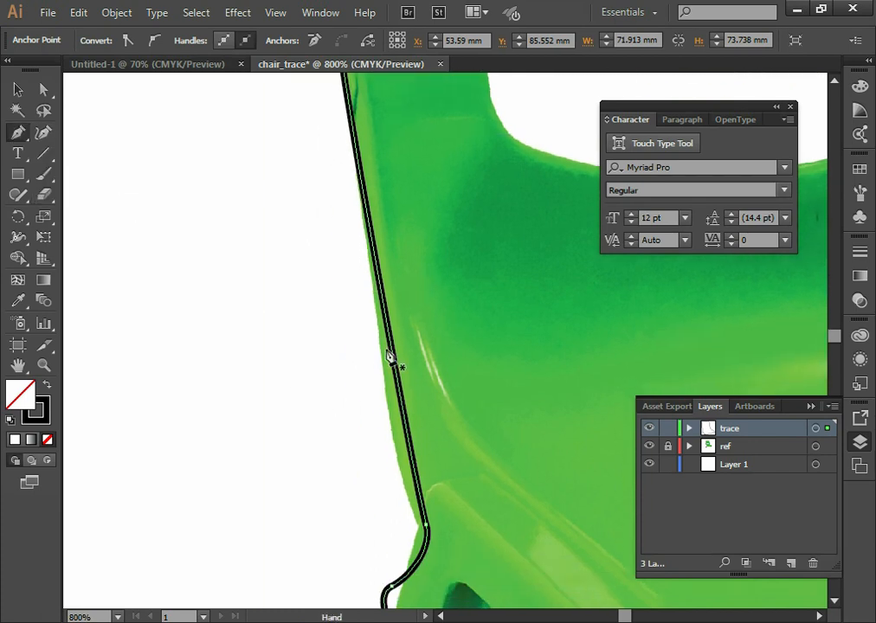
click(374, 242)
key(p)
key(a)
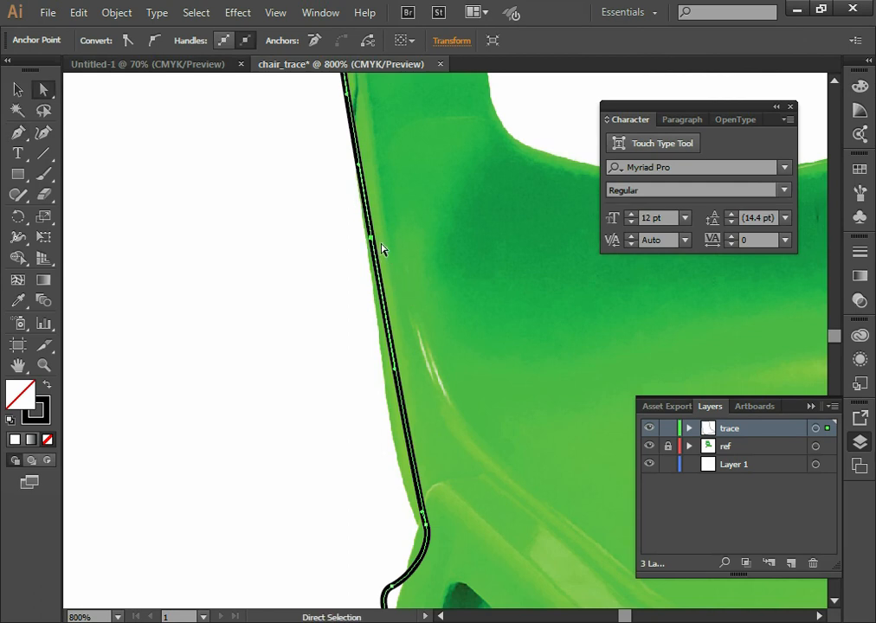
drag(378, 239, 372, 289)
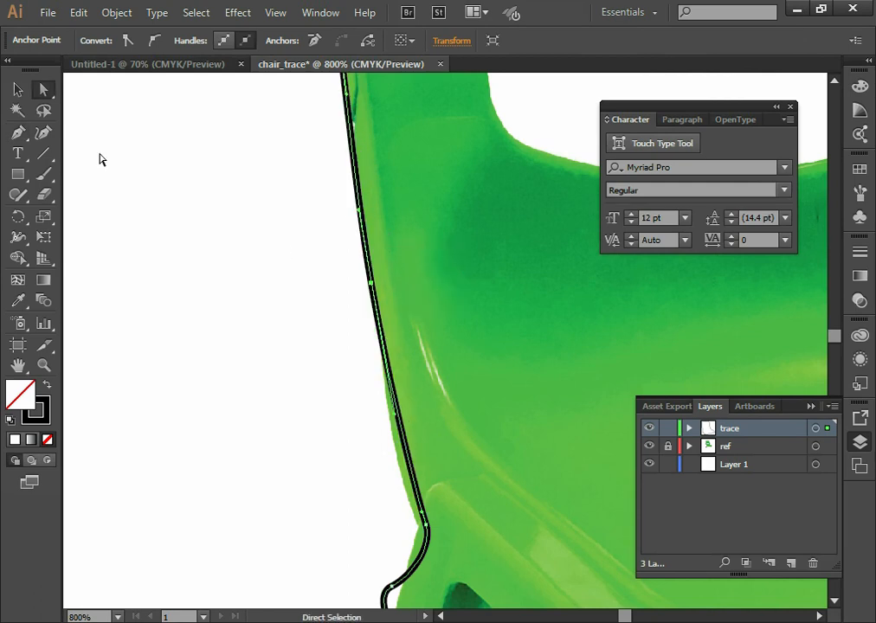
Extend the new anchor's lower handle and move the next anchor below it onto the chair's left edge
click(45, 92)
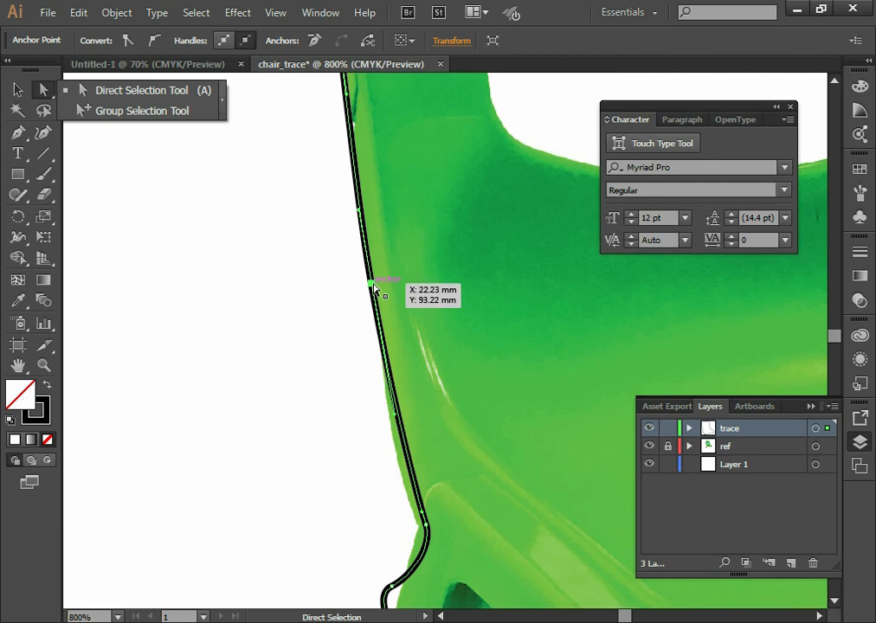
click(375, 286)
drag(395, 414, 410, 445)
drag(425, 524, 415, 522)
Adjust the lower handle of the anchor where the chair's left edge meets the leg bracket, breaking it with the Anchor Point tool to form a sharp corner
key(space)
drag(457, 377, 454, 179)
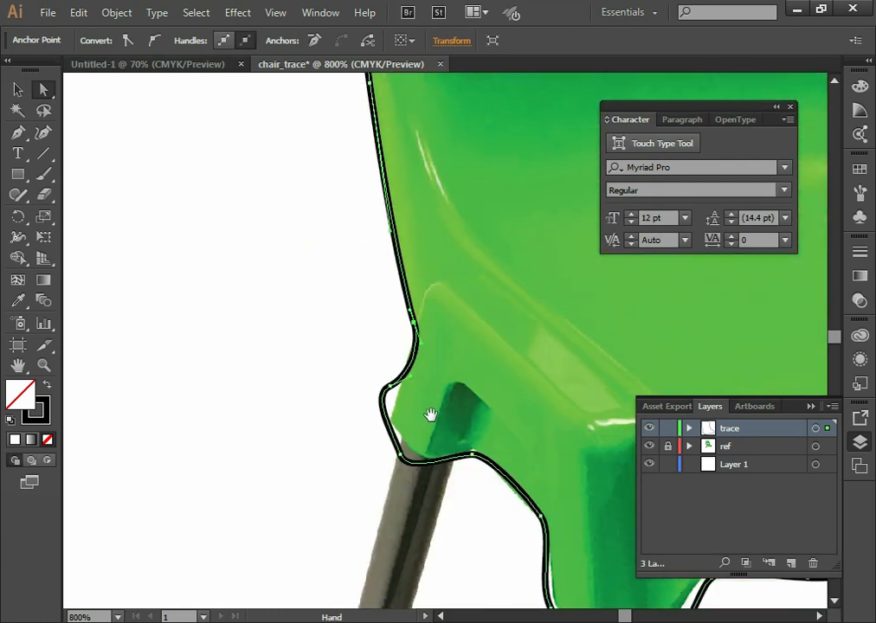
drag(430, 416, 435, 369)
drag(426, 328, 421, 298)
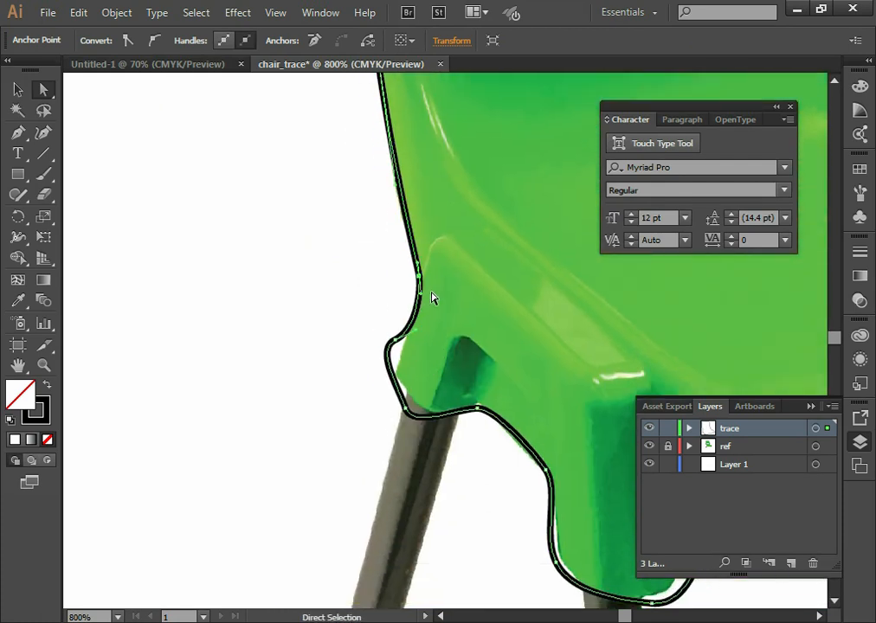
key(z)
click(438, 324)
click(439, 321)
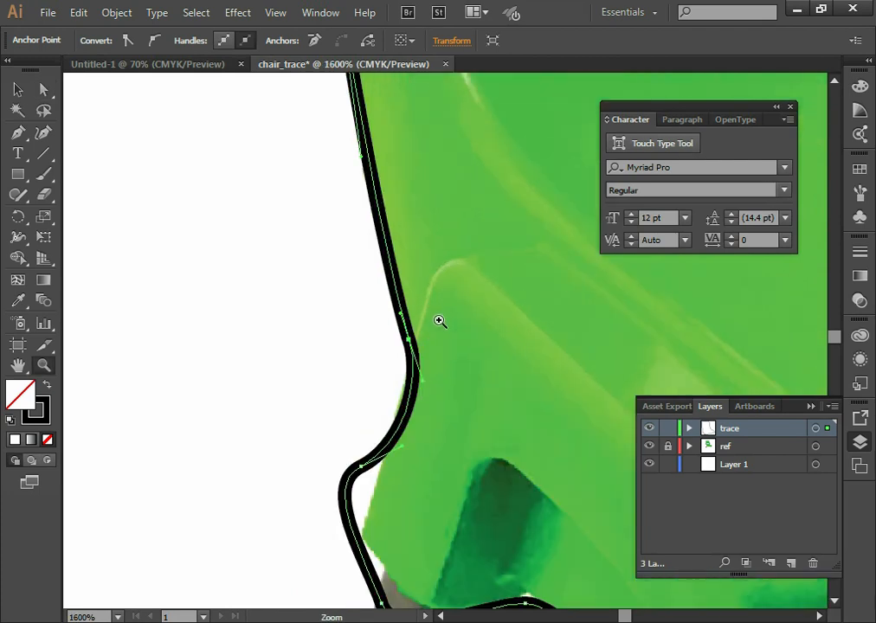
drag(19, 135, 110, 197)
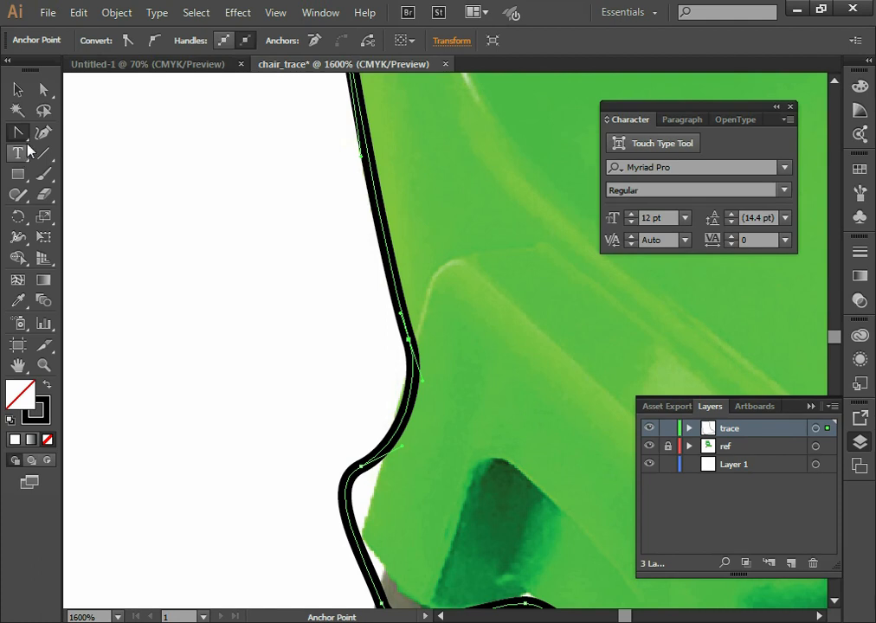
key(p)
key(alt)
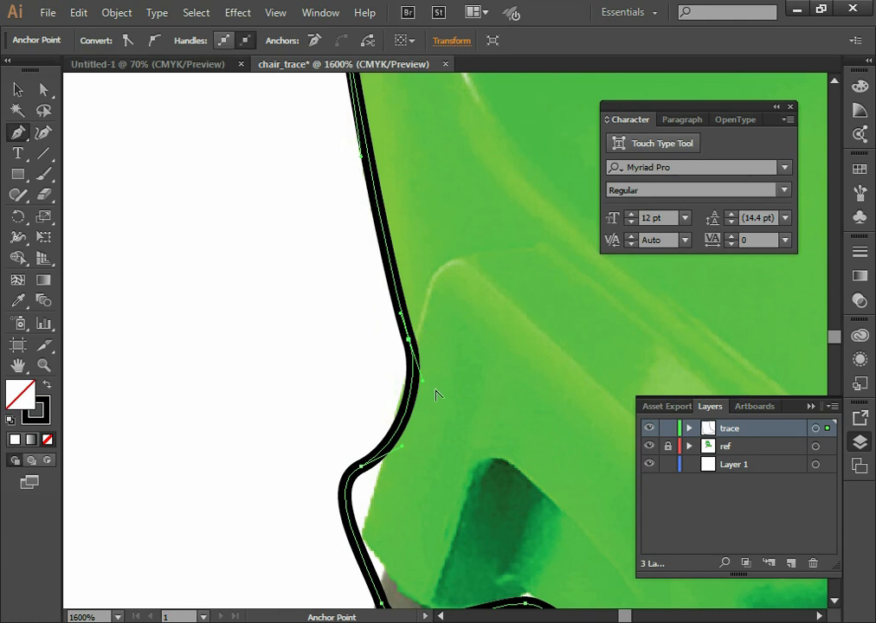
drag(422, 383, 402, 392)
Move the left leg bracket's lower anchors onto its bottom corner and lower edge, and angle the handles to follow the curve above the leg
key(space)
mouse_move(406, 482)
mouse_down()
mouse_move(449, 258)
mouse_move(404, 248)
mouse_move(405, 309)
mouse_move(438, 278)
mouse_move(420, 241)
mouse_up()
key(a)
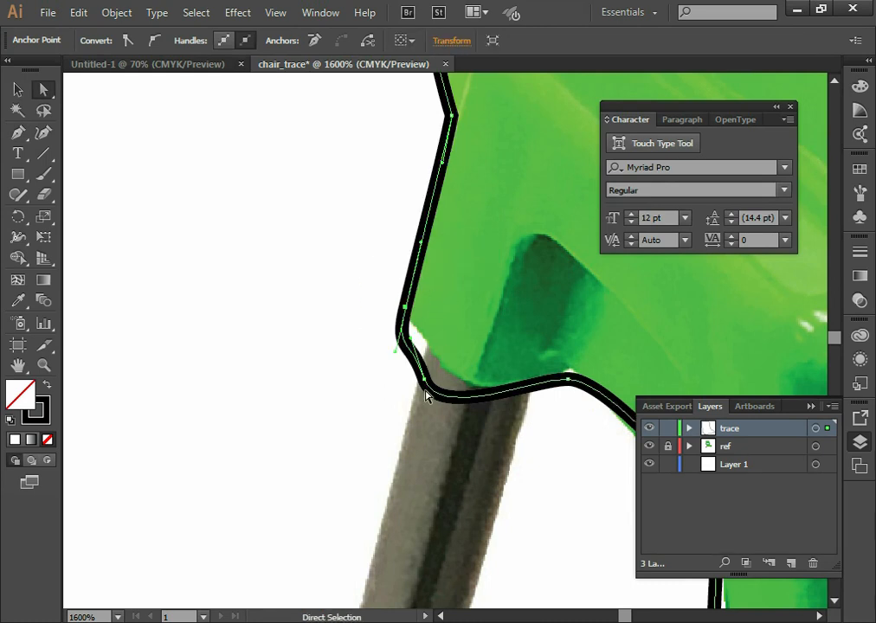
drag(423, 378, 471, 384)
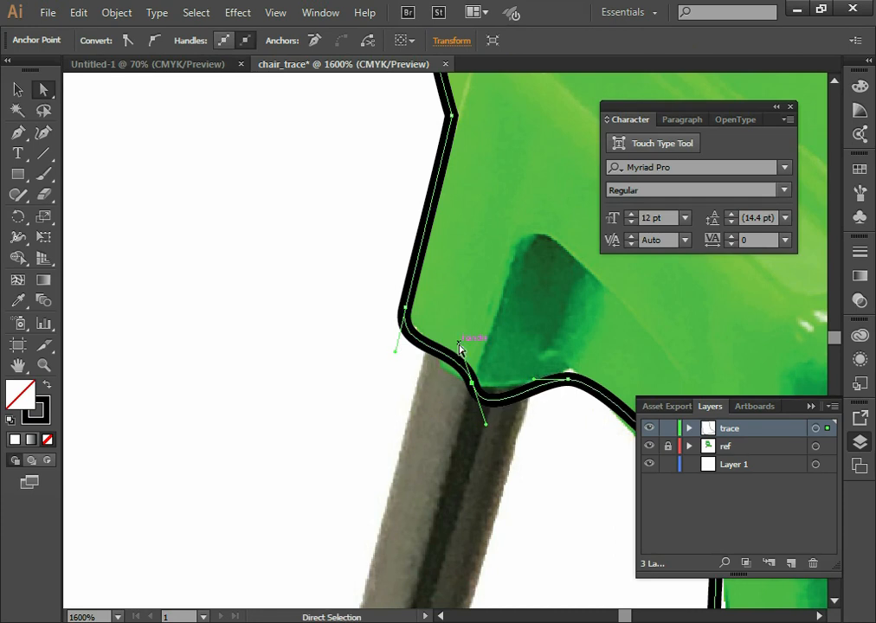
drag(460, 344, 437, 370)
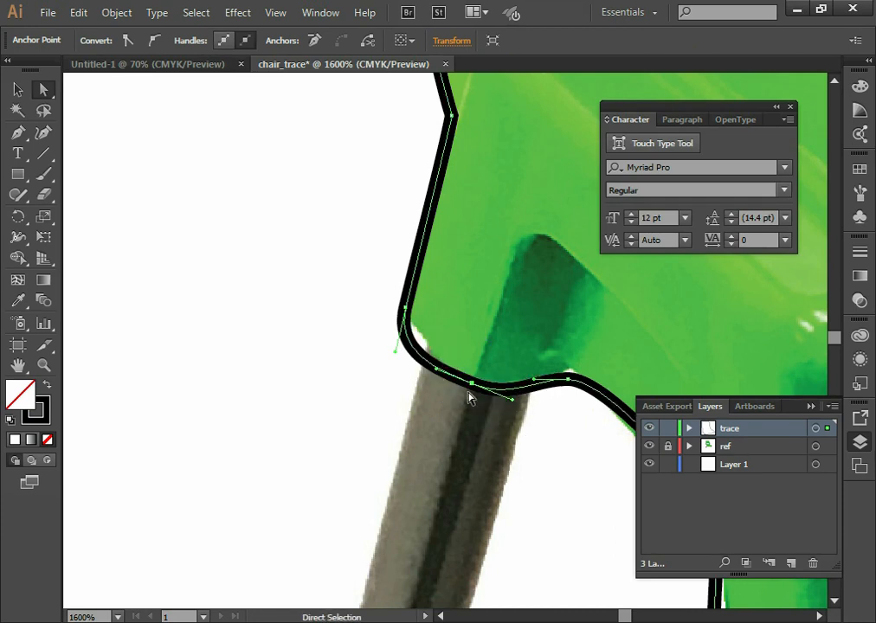
Examine the traced outline along the front bracket and seat, and compare the whole path with the chair reference
drag(410, 381, 242, 416)
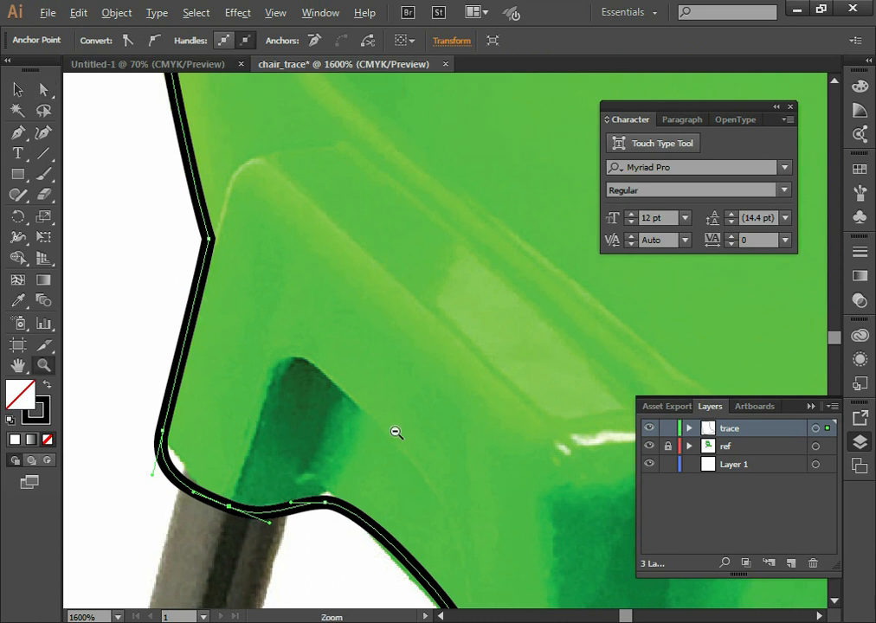
ctrl+alt+click(387, 432)
ctrl+alt+click(397, 433)
drag(445, 432, 415, 385)
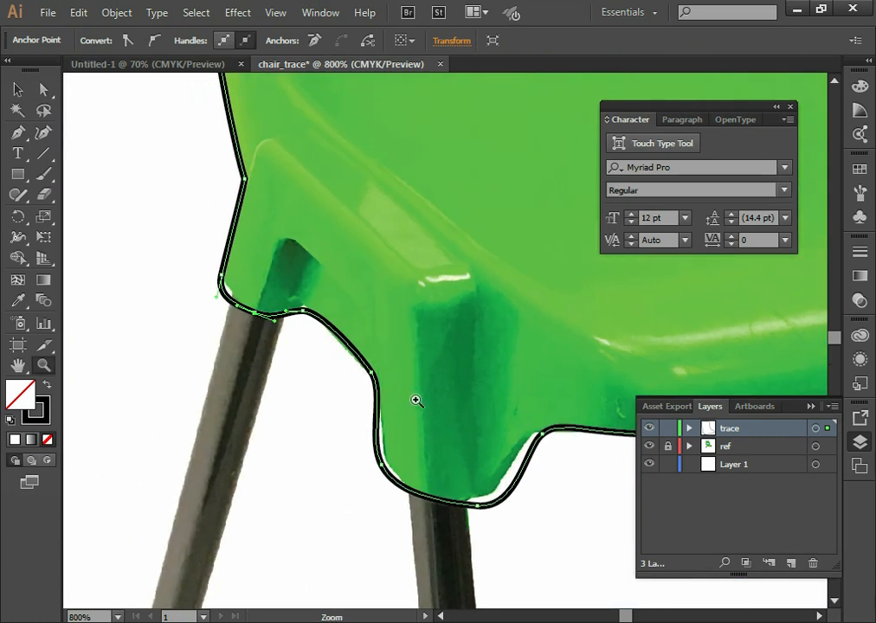
alt+click(487, 329)
alt+click(485, 330)
drag(513, 304, 391, 450)
alt+click(420, 396)
drag(421, 396, 363, 468)
alt+click(365, 396)
drag(392, 404, 426, 425)
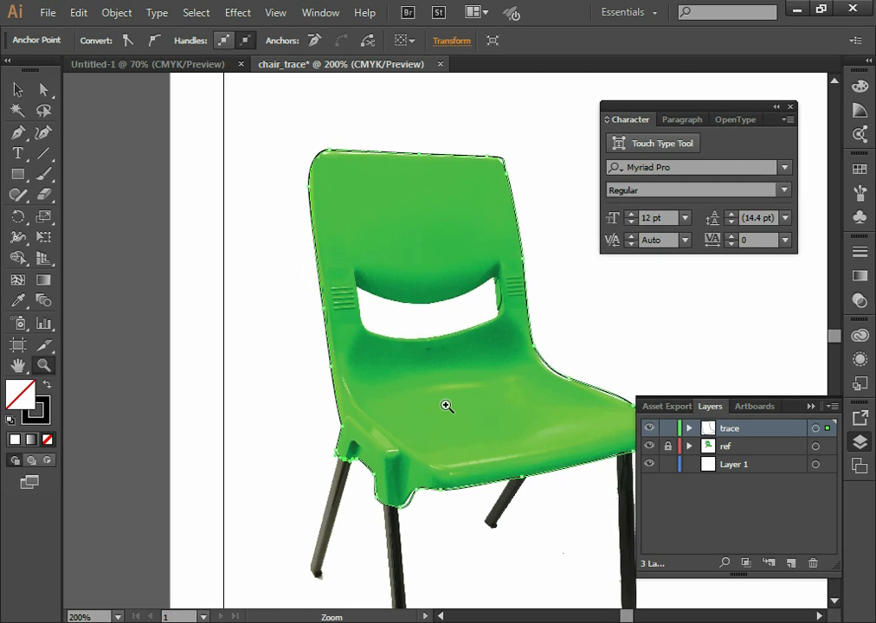